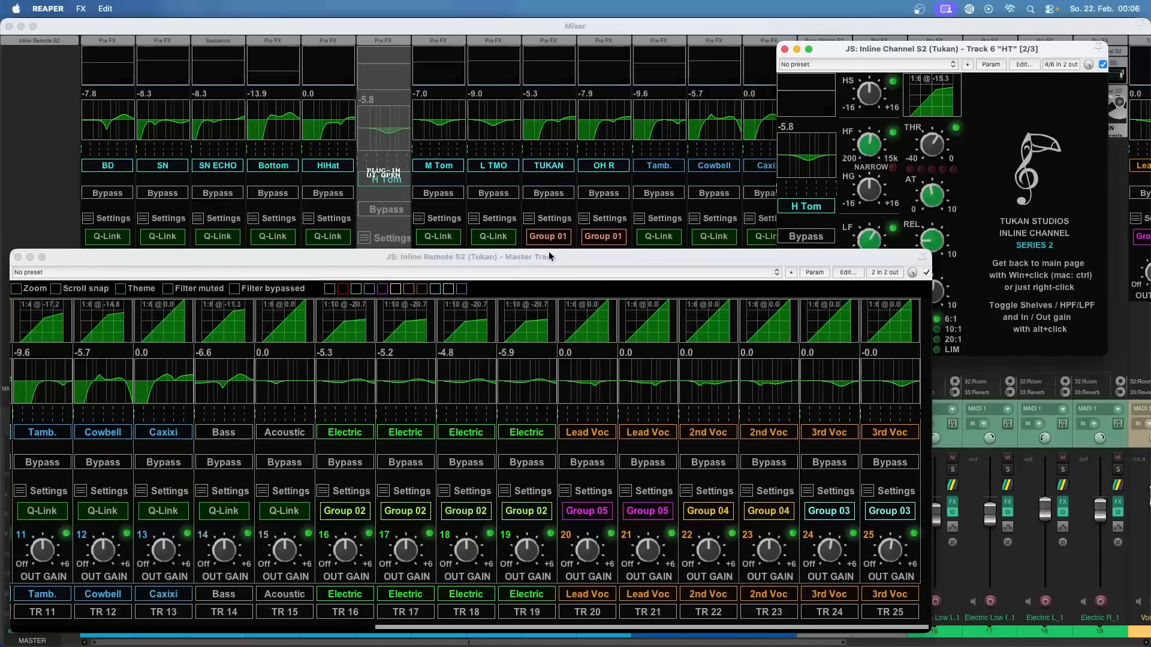
{"action": "left_click_drag", "start_coordinate": [549, 258], "coordinate": [551, 238]}
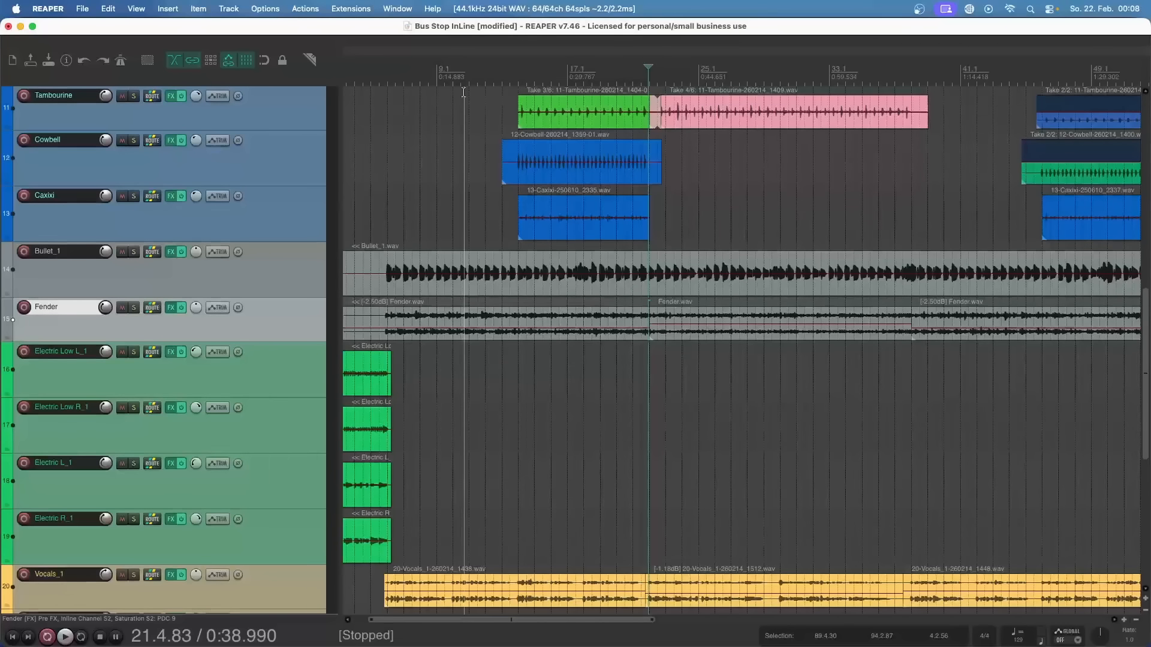
Step: Open the ReaPack package browser and filter the package list for "series"
{"action": "left_click", "coordinate": [351, 8]}
{"action": "mouse_move", "coordinate": [365, 65]}
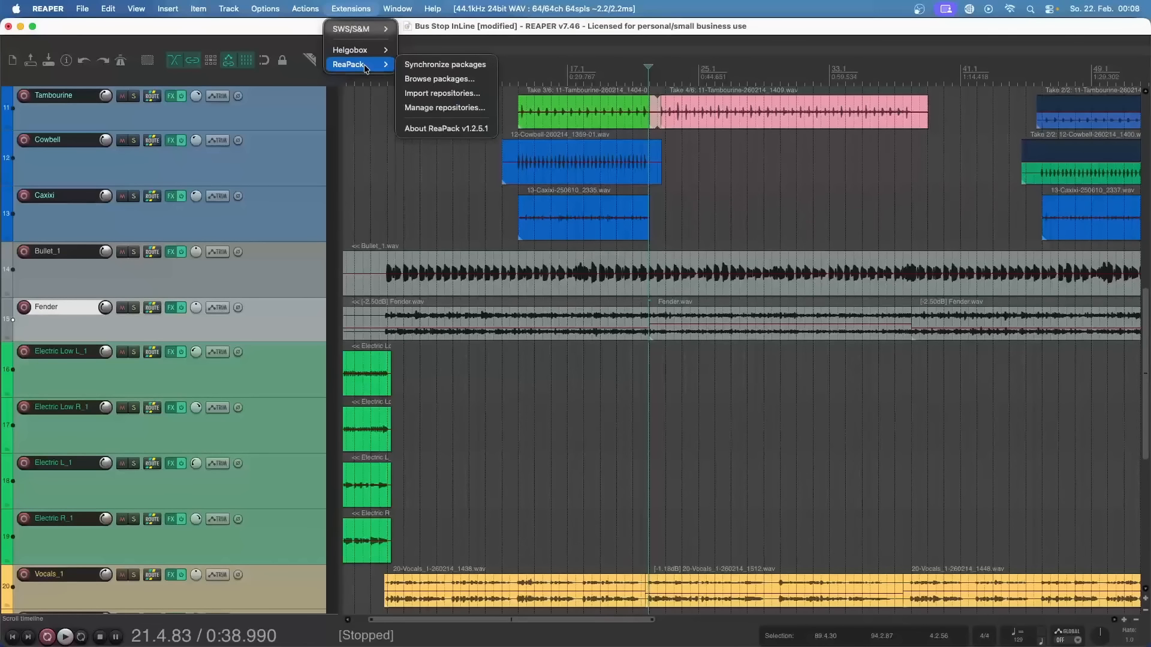
{"action": "left_click", "coordinate": [418, 78]}
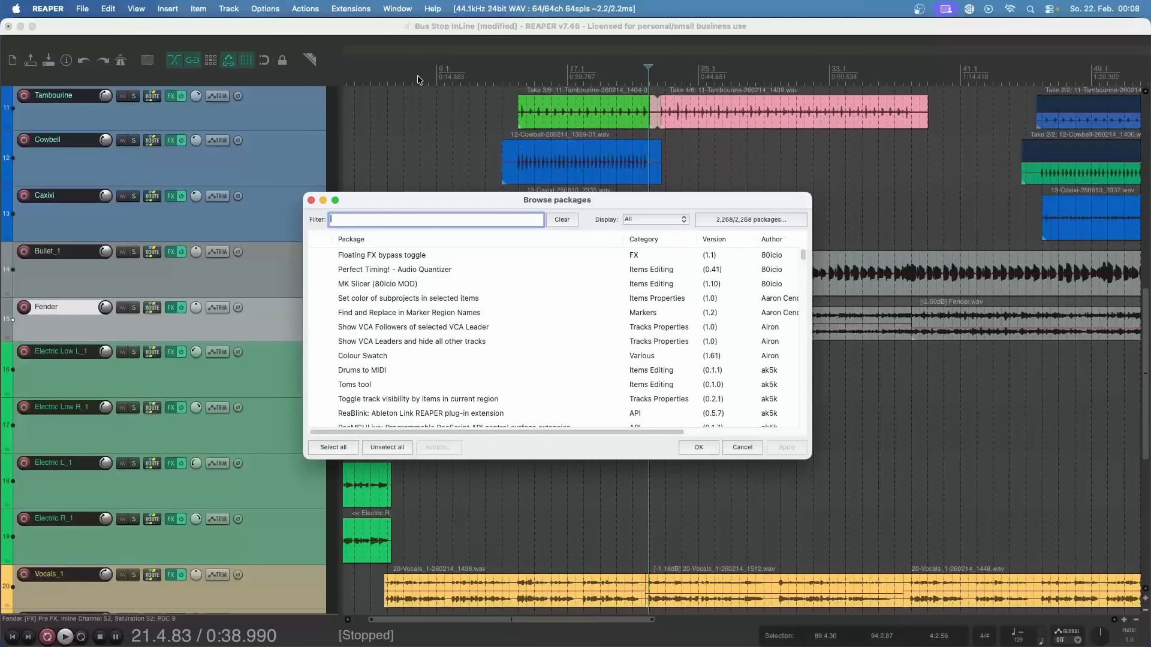
{"action": "type", "text": "series"}
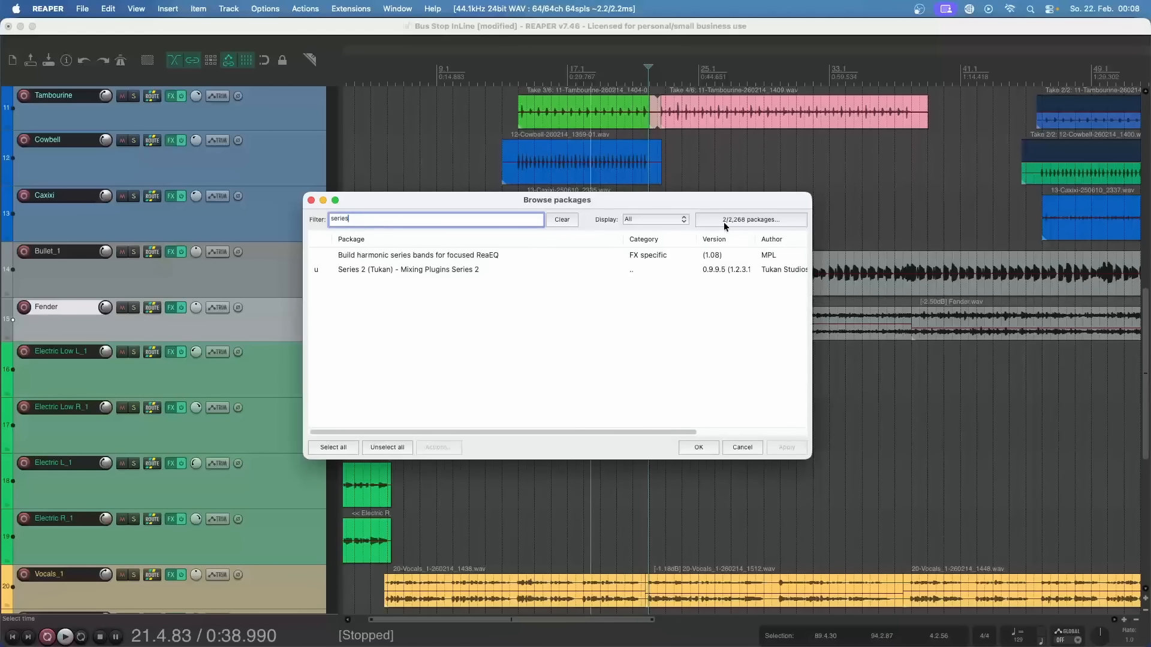
Step: Synchronize the ReaPack packages and mark Series 2 (Tukan) - Mixing Plugins Series 2 for update to v1.2.3.1
{"action": "left_click", "coordinate": [755, 223]}
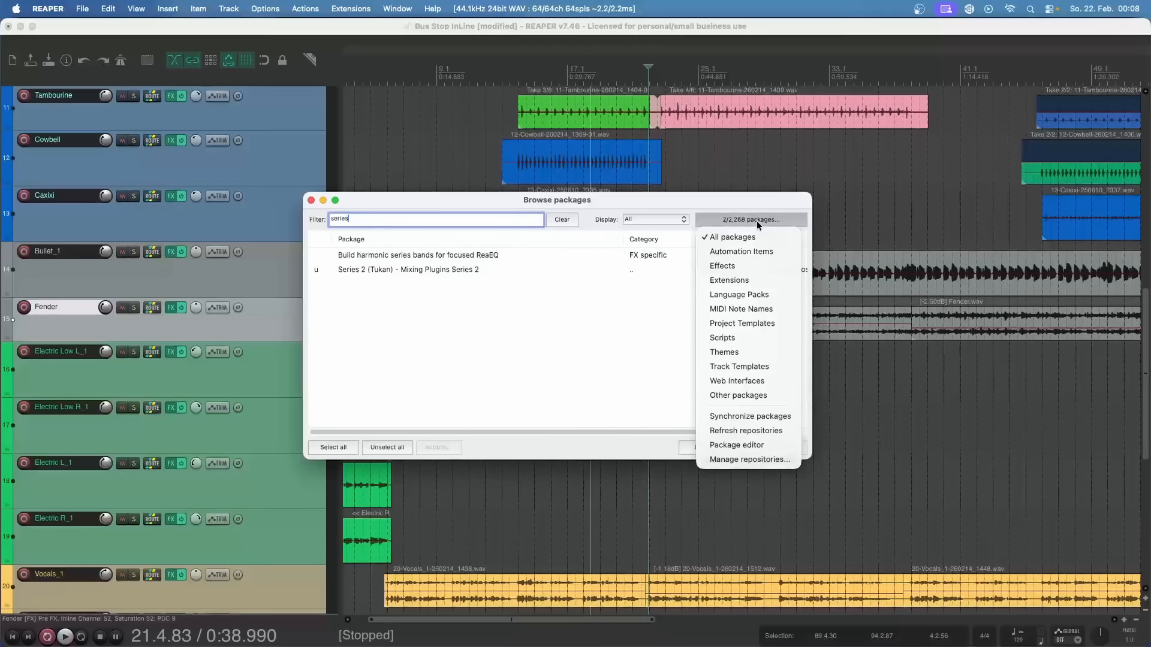
{"action": "left_click", "coordinate": [755, 422]}
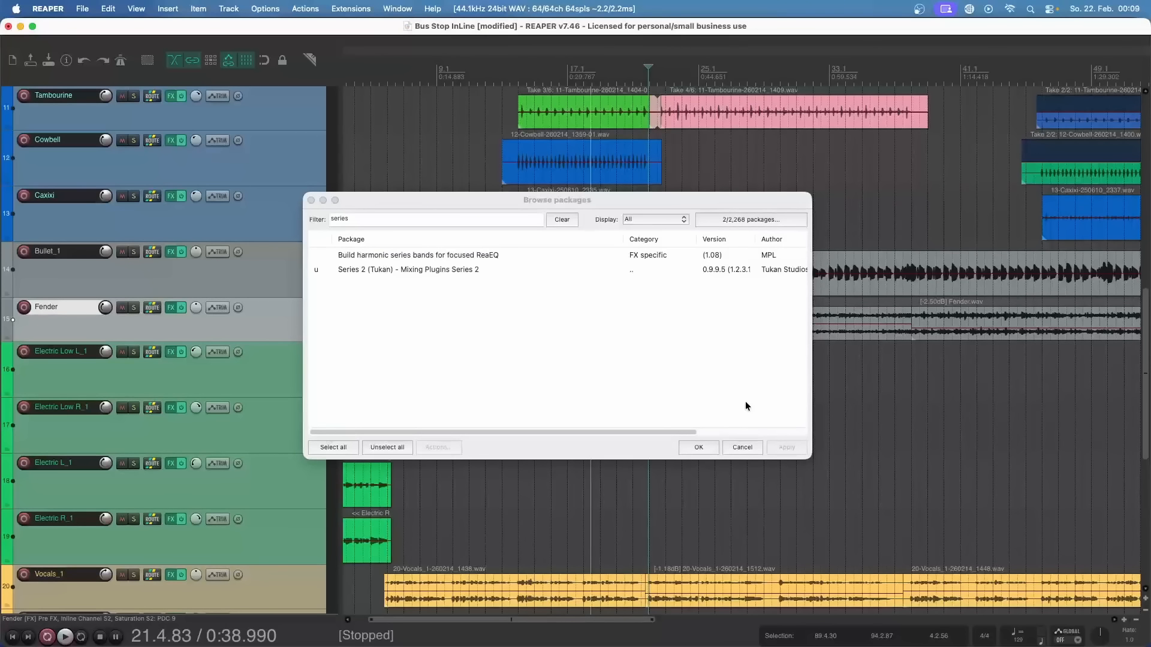
{"action": "right_click", "coordinate": [402, 269]}
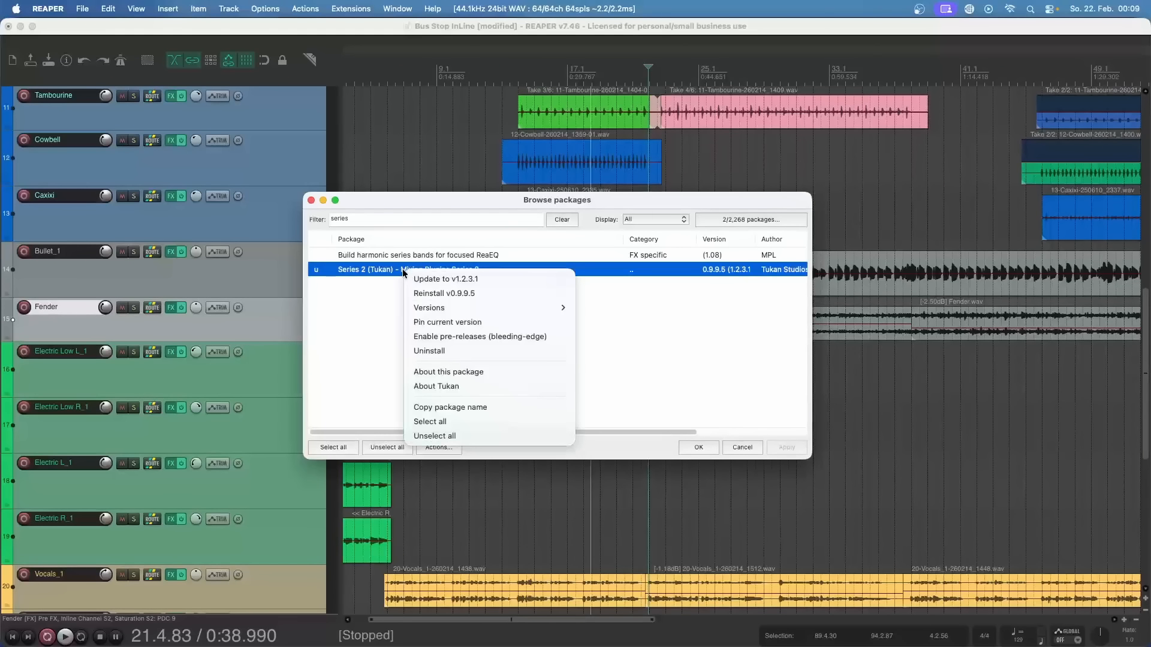
{"action": "left_click", "coordinate": [437, 277]}
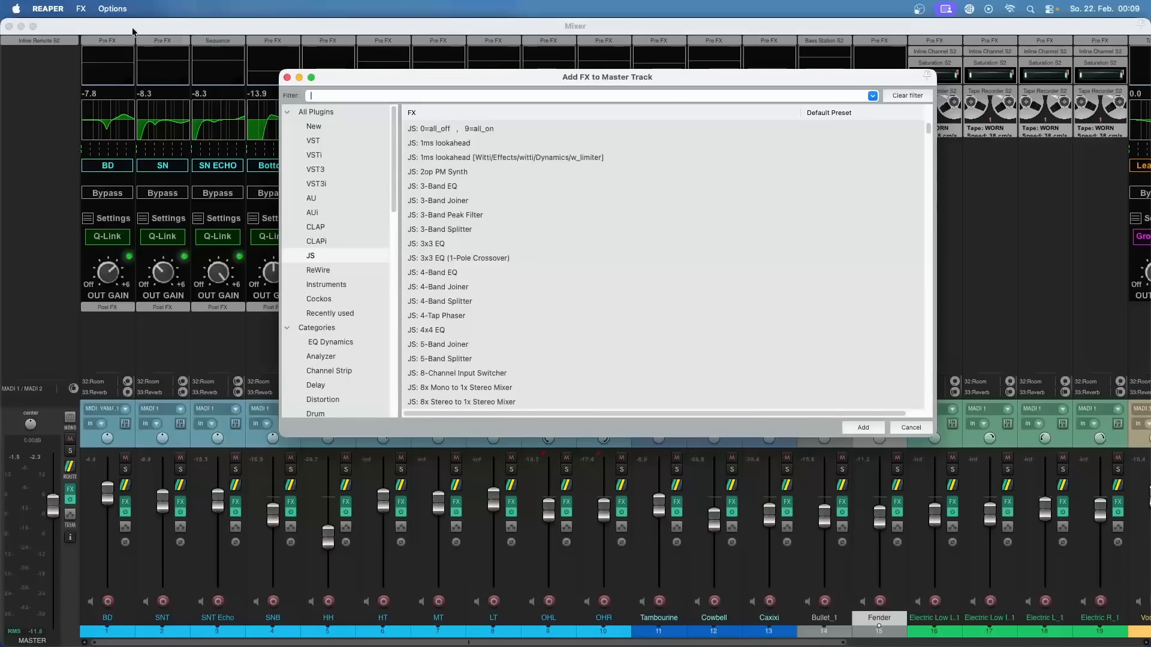
Step: Scan for new plugins from the FX browser and close the browser without adding an effect
{"action": "left_click", "coordinate": [81, 9]}
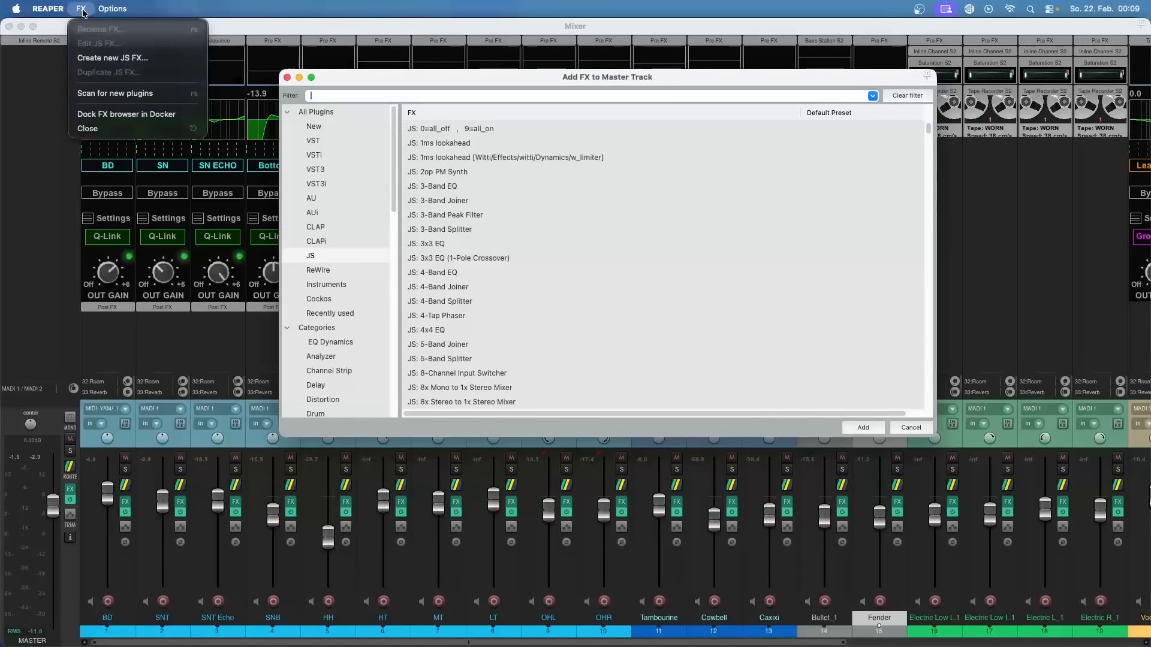
{"action": "left_click", "coordinate": [133, 94]}
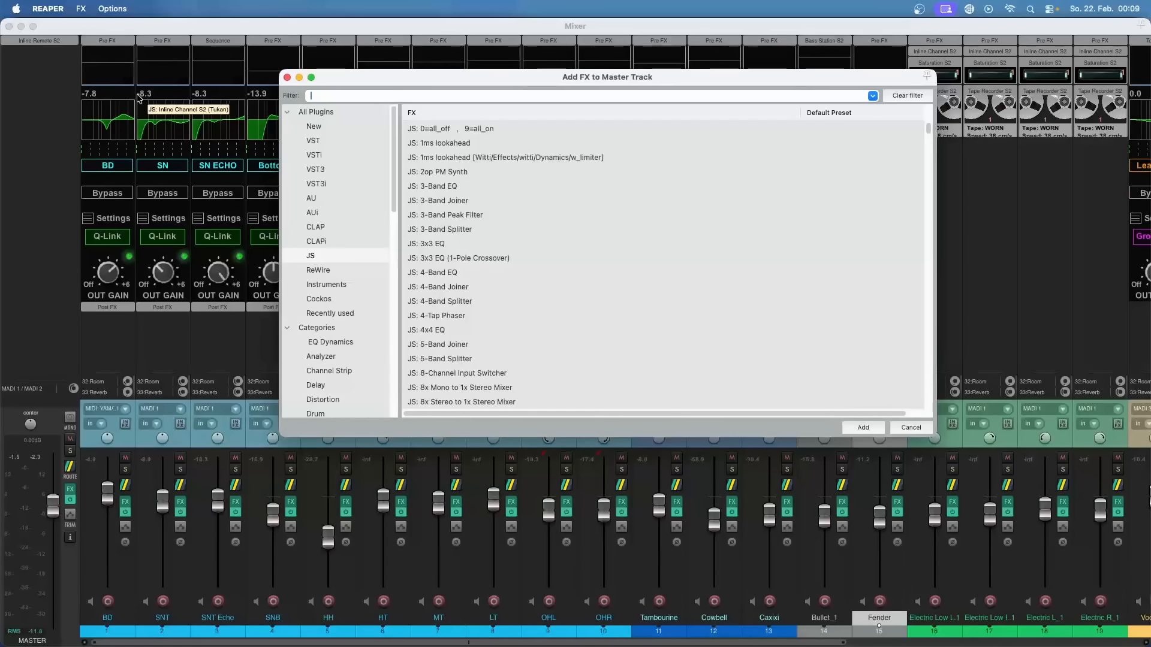
{"action": "key", "text": "Escape"}
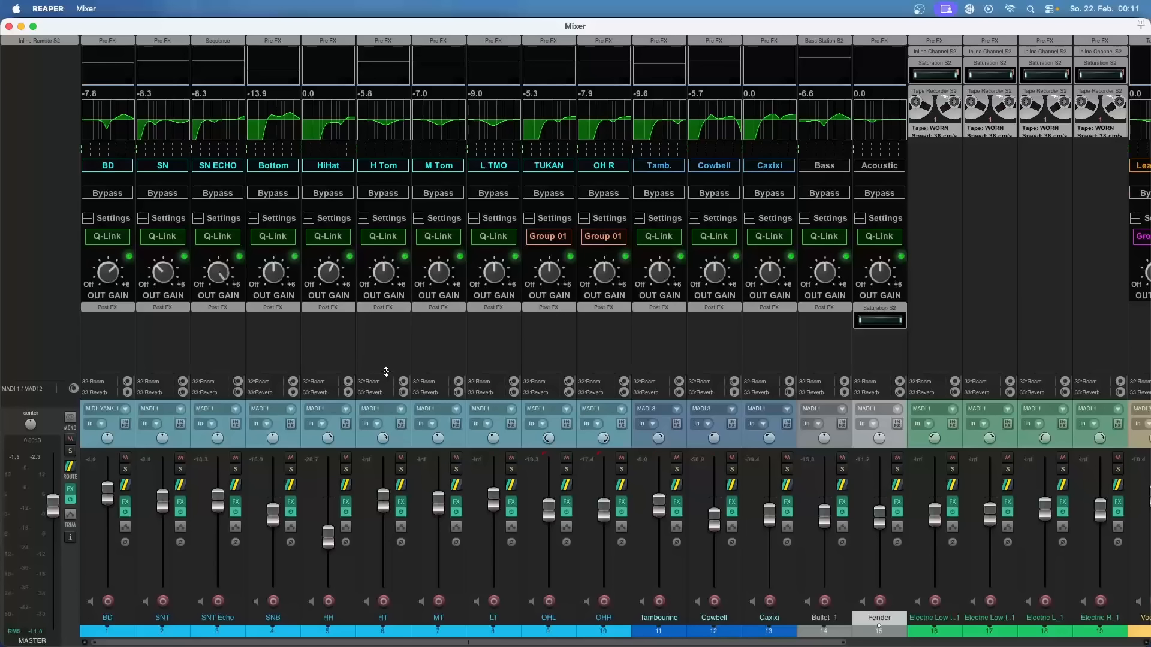
Step: Shrink the FX area of the HT mixer strip and restore its height to match the neighbouring strips
{"action": "left_click_drag", "start_coordinate": [386, 372], "coordinate": [385, 303]}
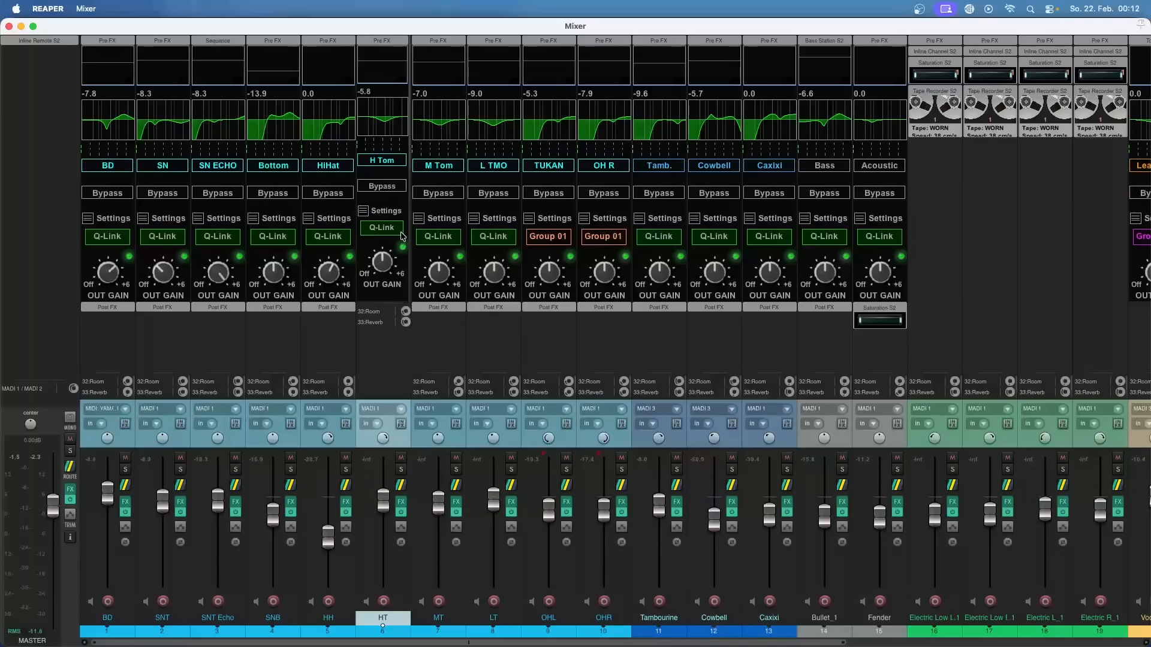
{"action": "left_click_drag", "start_coordinate": [395, 305], "coordinate": [401, 375]}
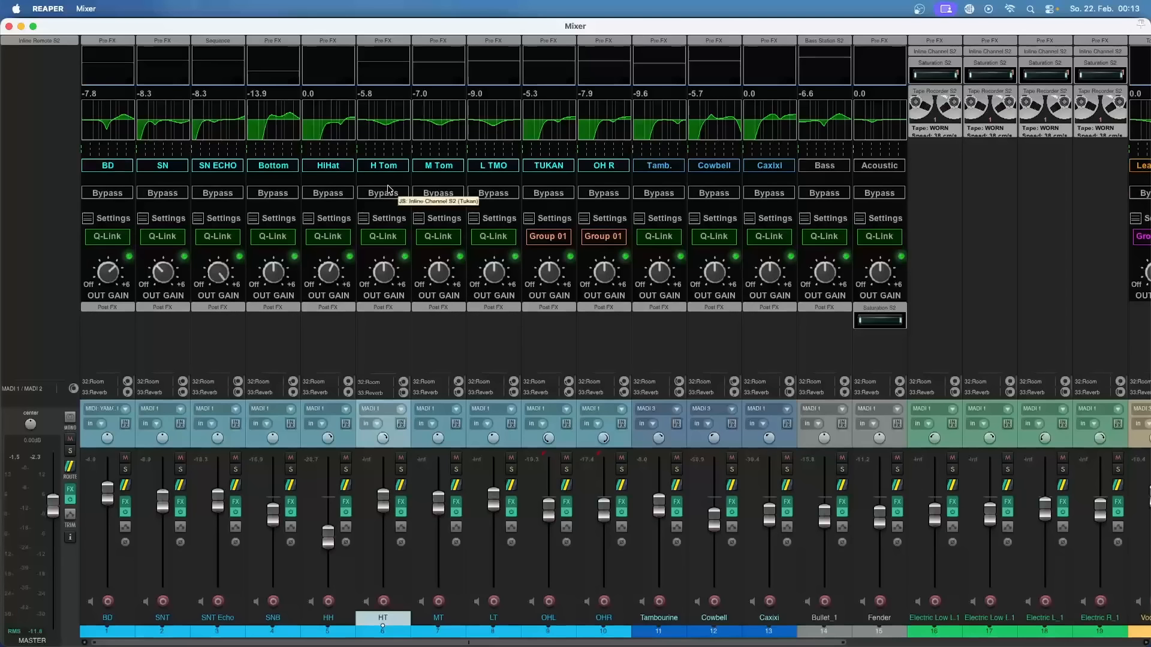
Step: Try to edit the H Tom channel name in track HT's Inline Channel S2 window and close the window
{"action": "double_click", "coordinate": [378, 178]}
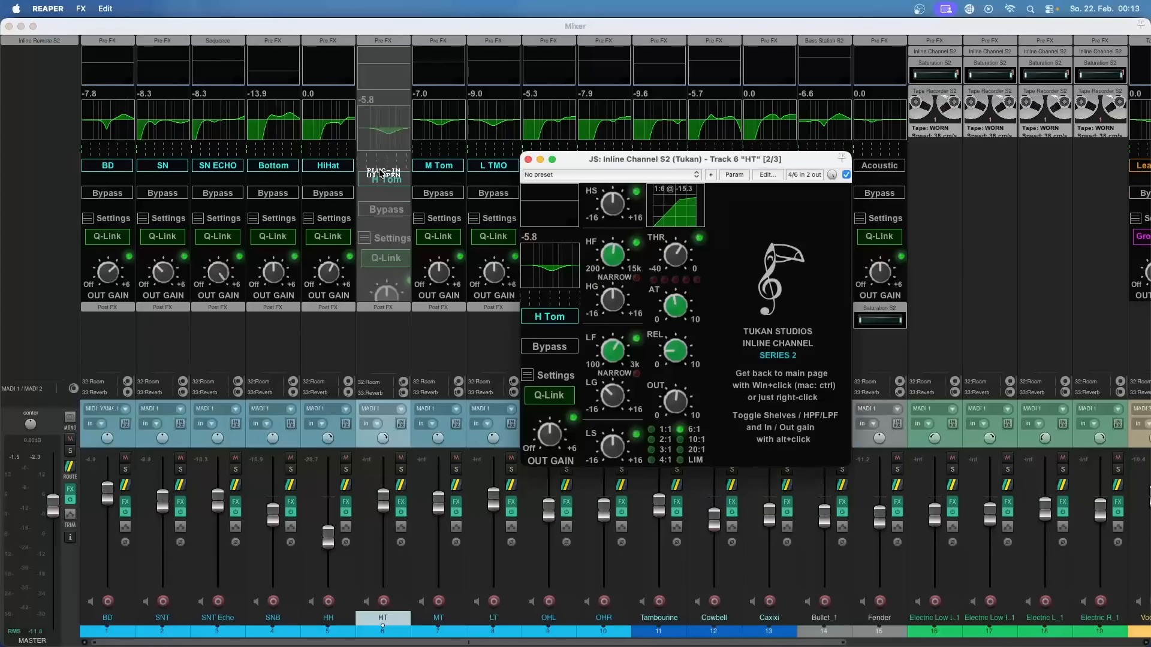
{"action": "left_click", "coordinate": [562, 322]}
{"action": "type", "text": "g"}
{"action": "left_click", "coordinate": [528, 160]}
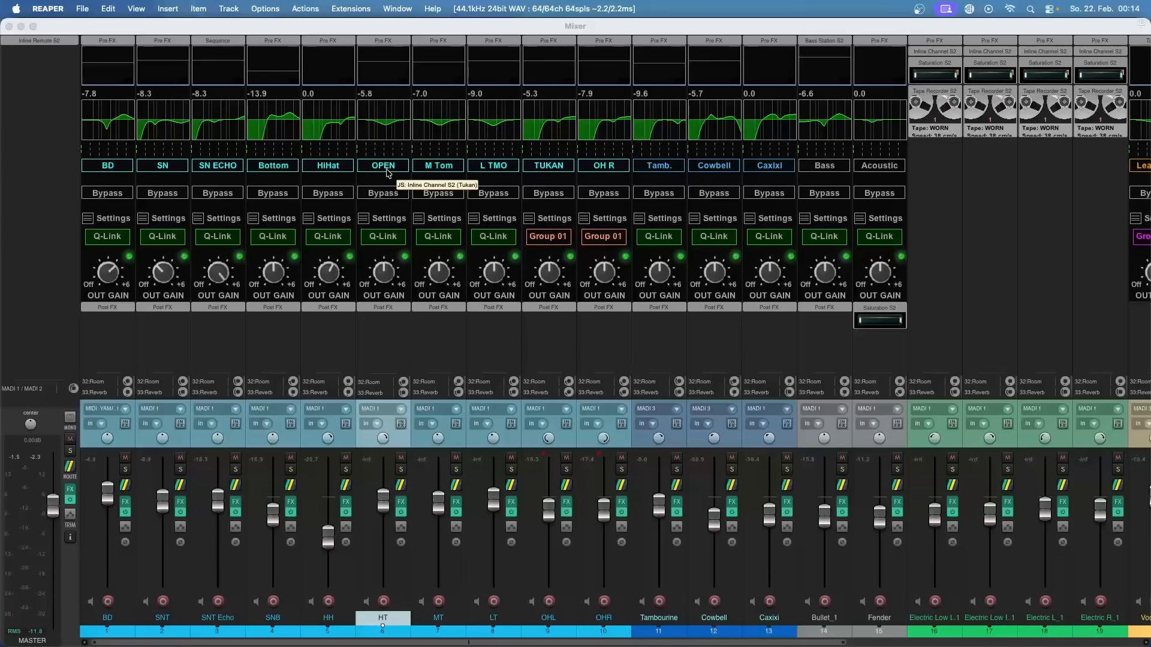
Step: Open Inline Remote S2 on the master track and rename channels TR 16 to TR 19 as "ghn"
{"action": "left_click", "coordinate": [76, 43]}
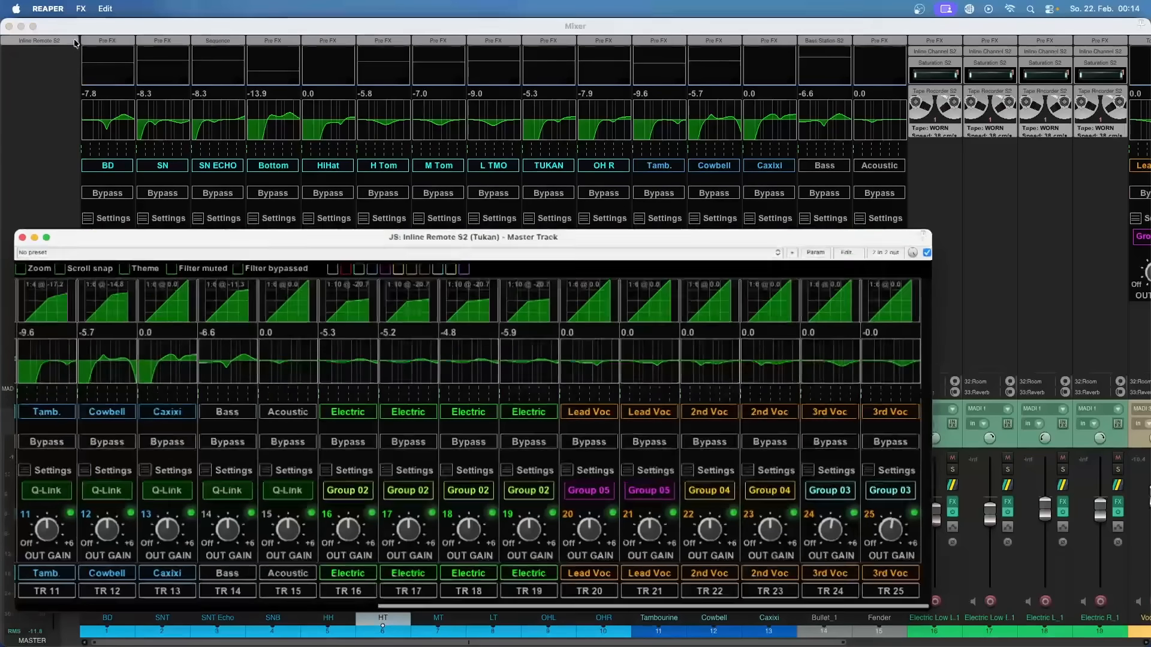
{"action": "left_click", "coordinate": [360, 416]}
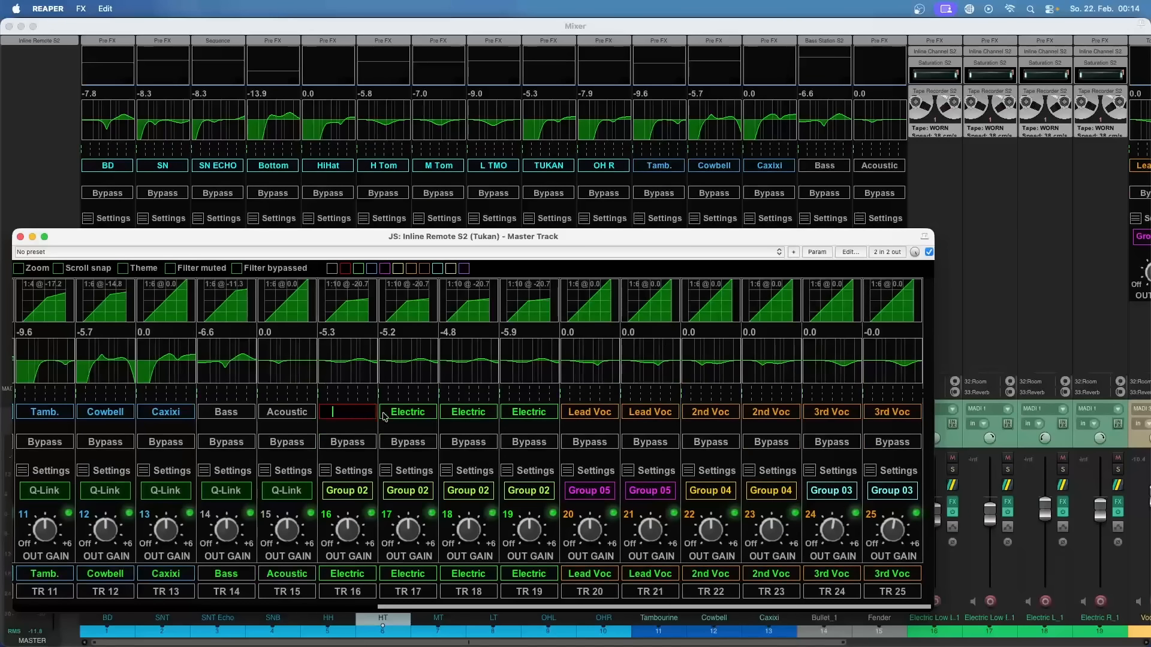
{"action": "type", "text": "ghn"}
{"action": "left_click", "coordinate": [406, 417]}
{"action": "type", "text": "ghn"}
{"action": "left_click", "coordinate": [453, 418]}
{"action": "type", "text": "ghn"}
{"action": "left_click", "coordinate": [519, 418]}
{"action": "type", "text": "g"}
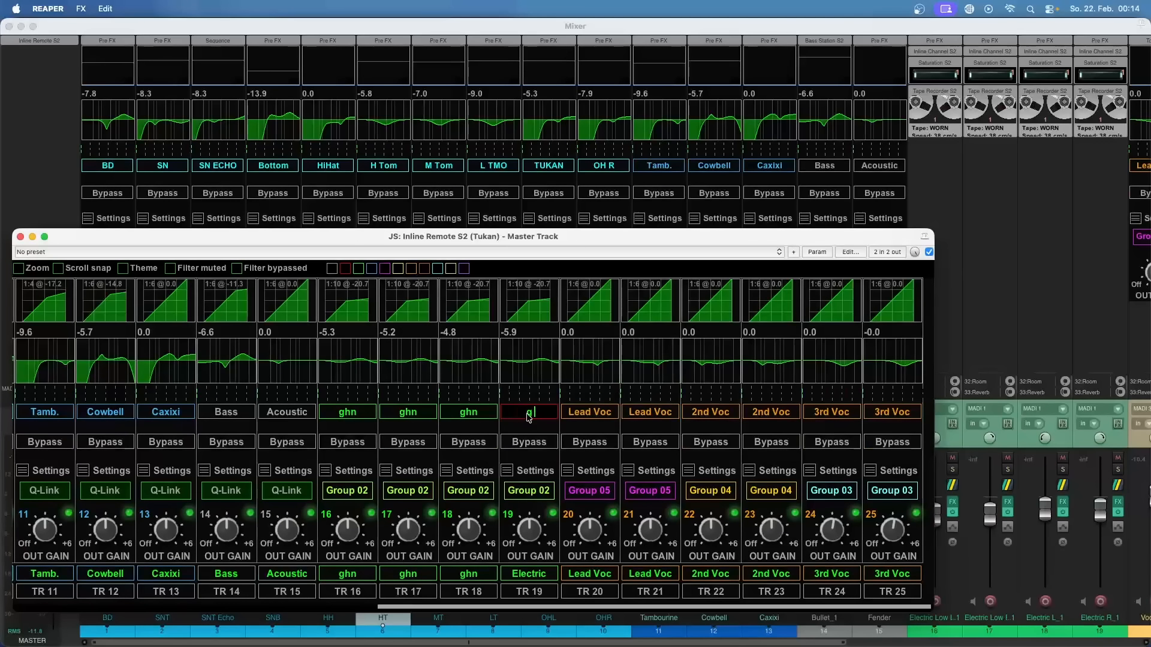
{"action": "type", "text": "hn"}
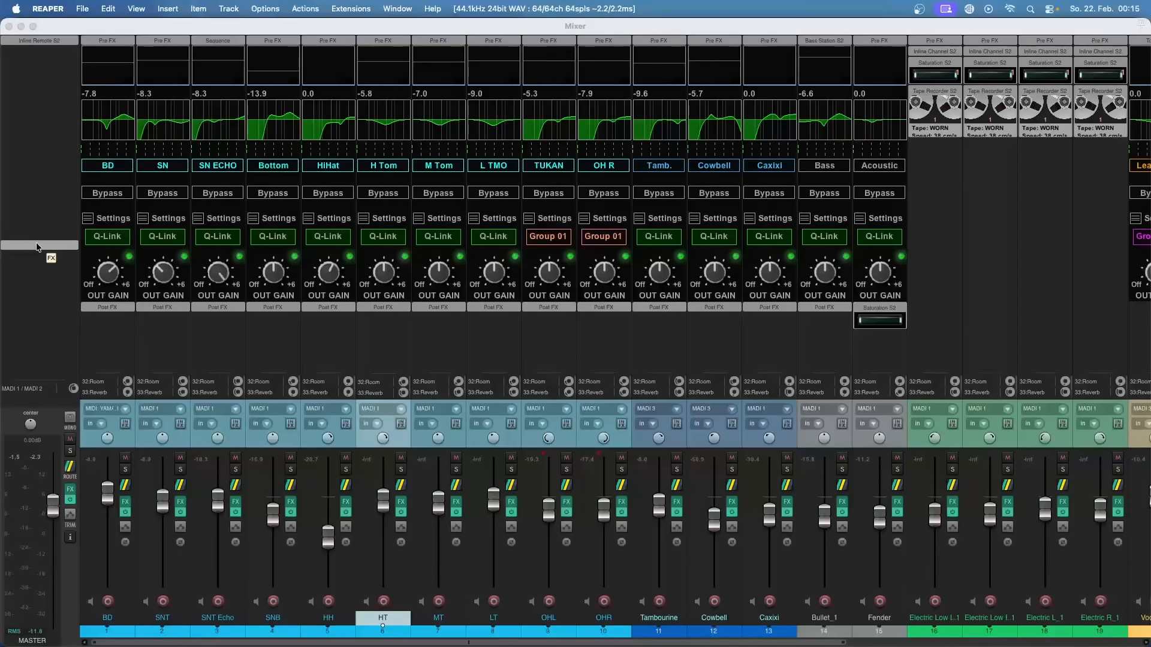
{"action": "left_click_drag", "start_coordinate": [37, 247], "coordinate": [355, 387]}
{"action": "left_click", "coordinate": [346, 387]}
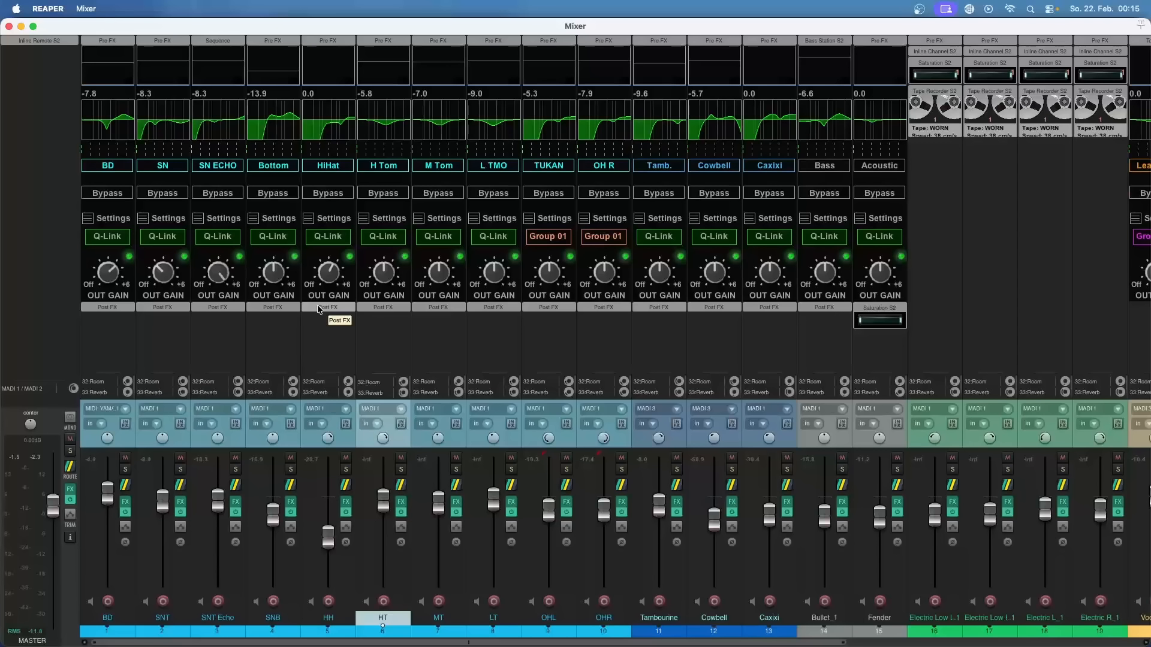
Step: Switch the shelving bands on the HiHat channel's embedded EQ page to low-pass and high-pass filters
{"action": "mouse_move", "coordinate": [331, 293]}
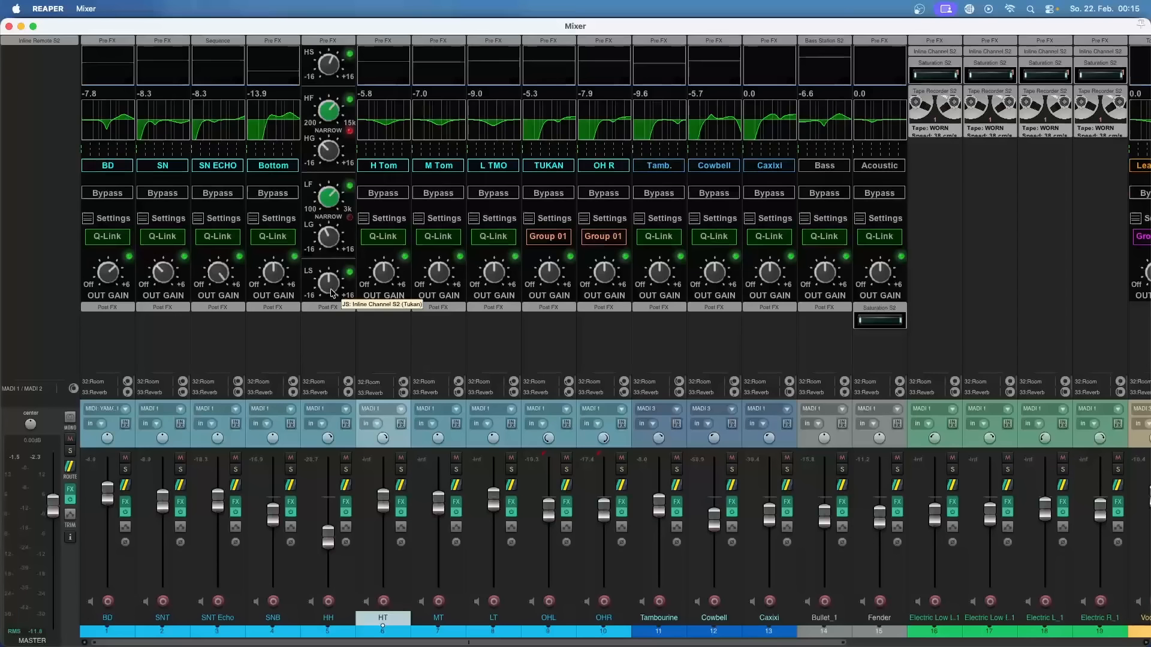
{"action": "right_click", "coordinate": [333, 293]}
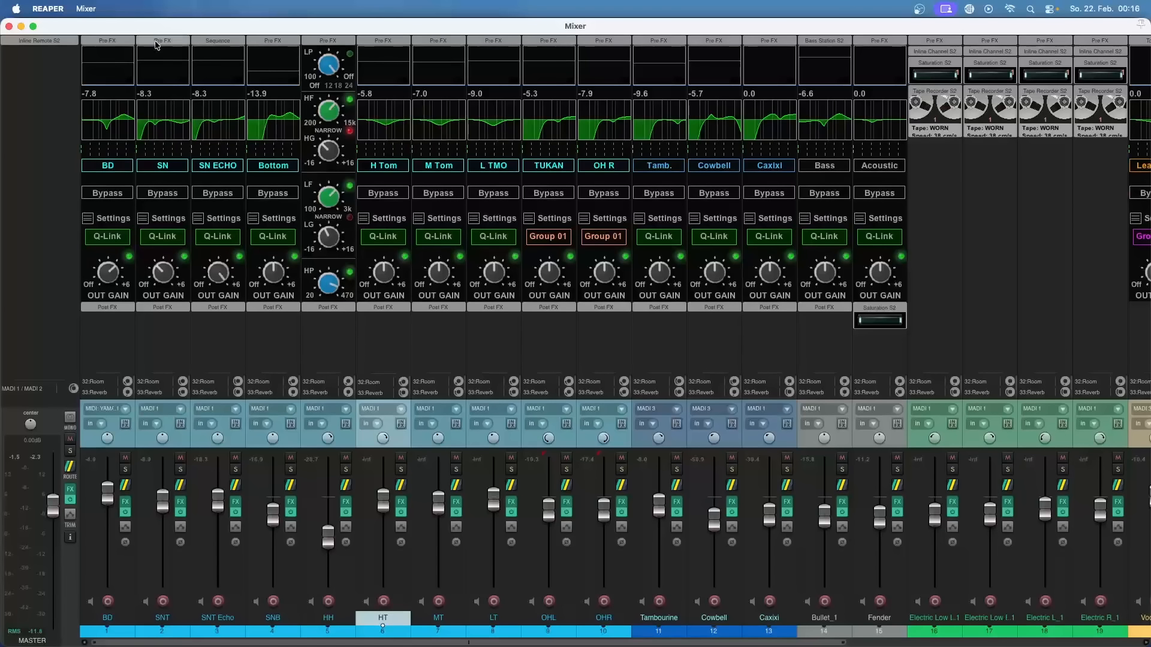
{"action": "mouse_move", "coordinate": [155, 26]}
{"action": "left_mouse_down"}
{"action": "mouse_move", "coordinate": [154, 52]}
{"action": "mouse_move", "coordinate": [235, 42]}
{"action": "mouse_move", "coordinate": [154, 26]}
{"action": "left_mouse_up"}
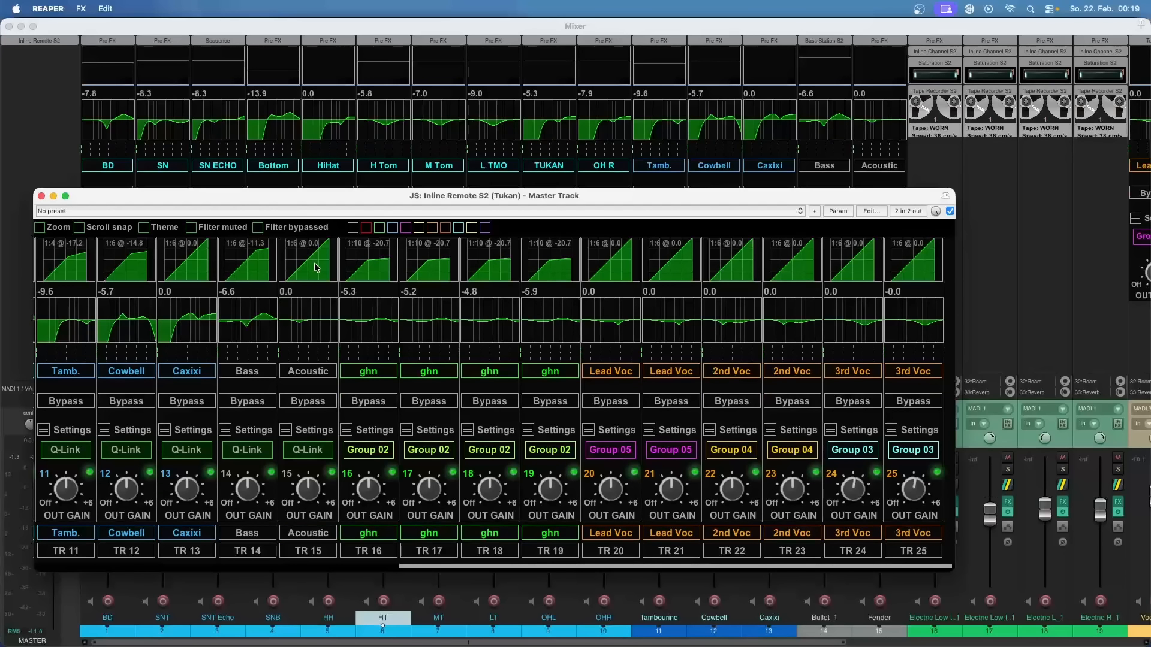
Step: Toggle all channels in Inline Remote S2 between the main page and the compressor page
{"action": "left_click", "coordinate": [316, 268]}
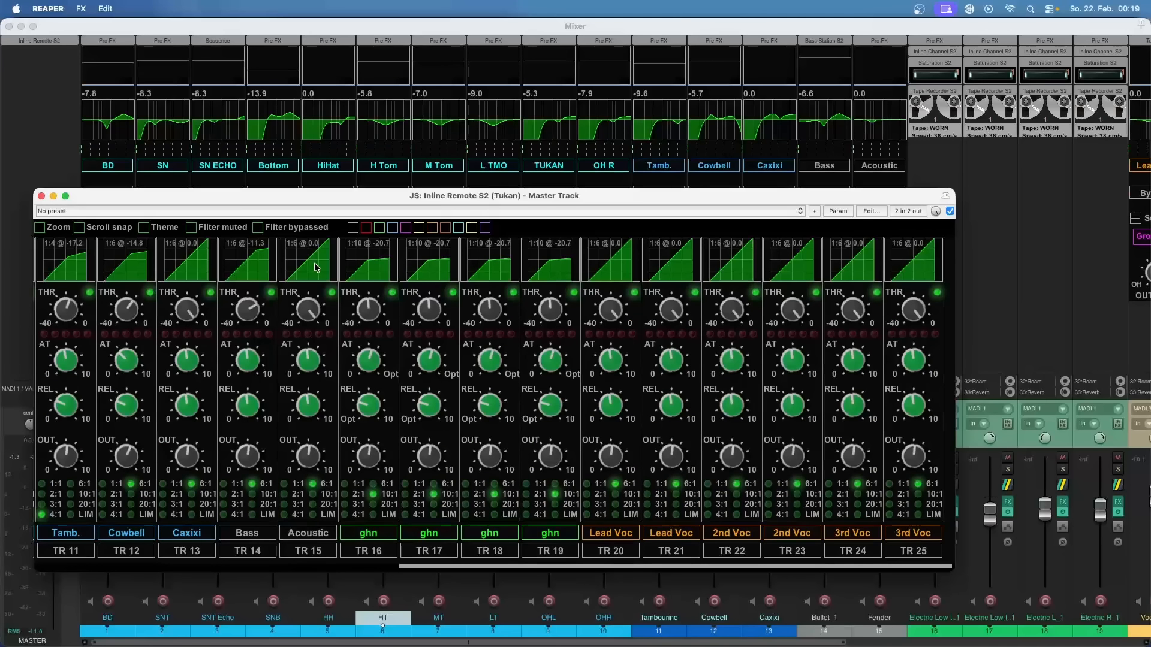
{"action": "left_click", "coordinate": [316, 268]}
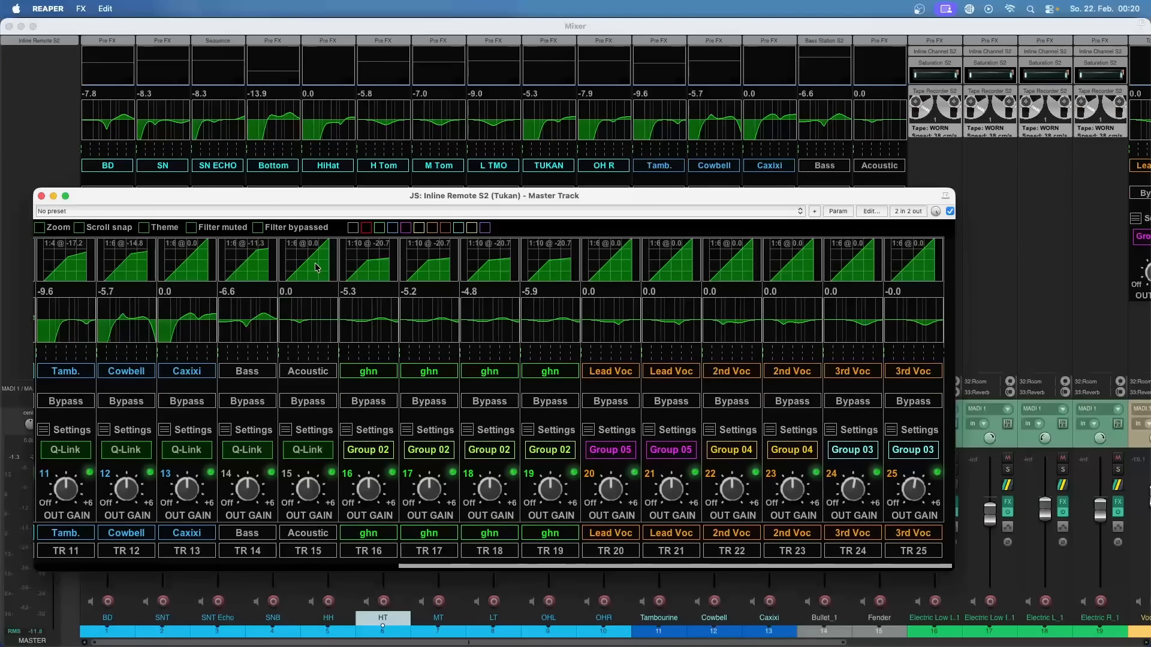
{"action": "left_click", "coordinate": [317, 267]}
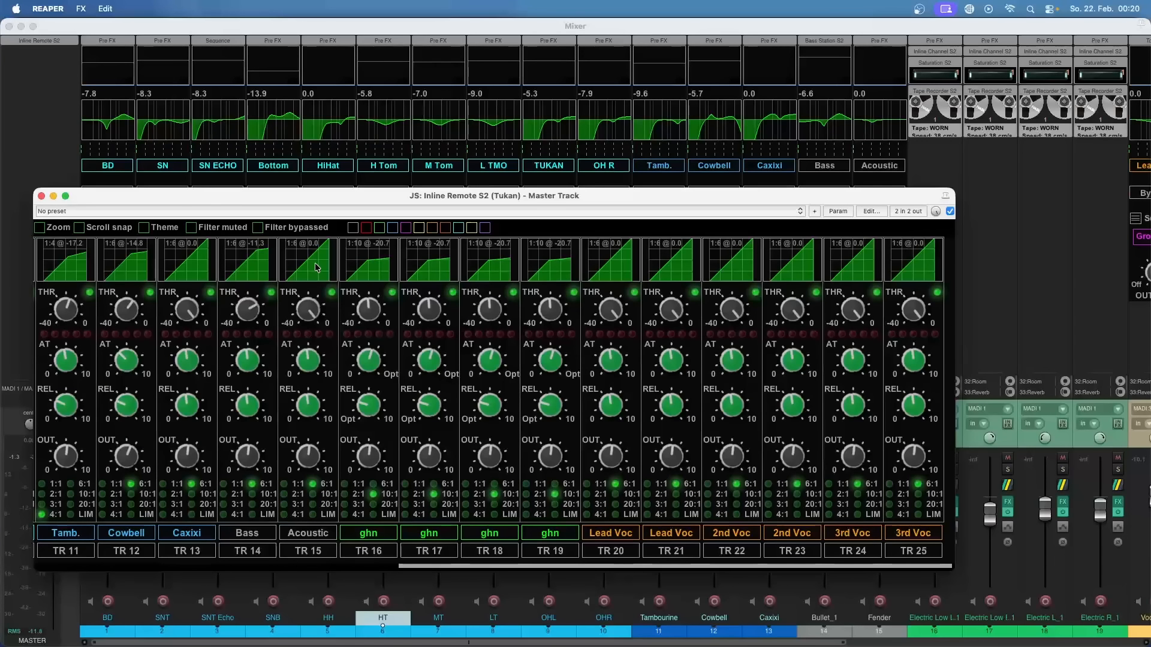
{"action": "left_click", "coordinate": [318, 267]}
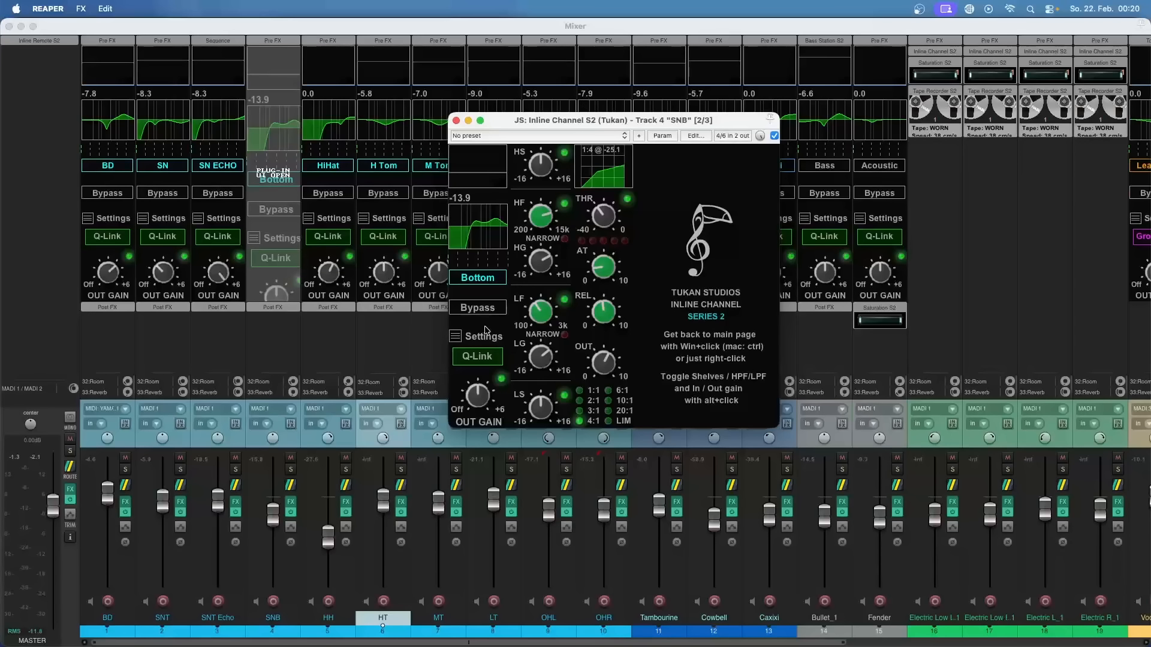
Step: View the settings menu in the SNB track's Inline Channel S2 window
{"action": "left_click", "coordinate": [458, 339]}
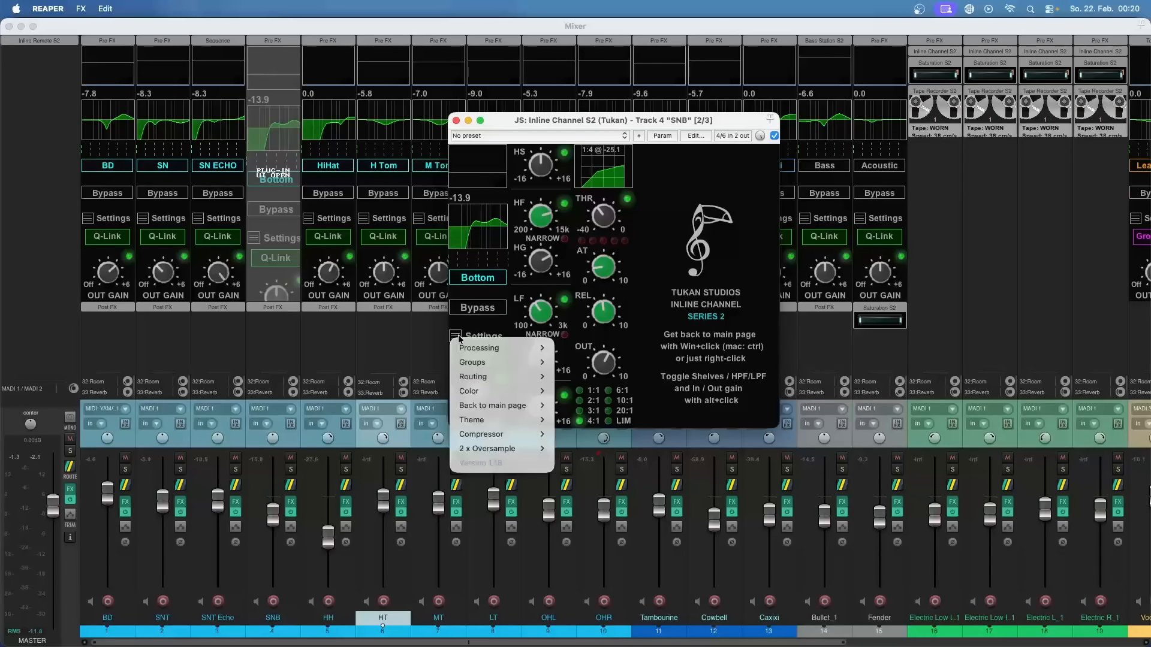
{"action": "left_click", "coordinate": [458, 339]}
{"action": "left_click", "coordinate": [458, 338]}
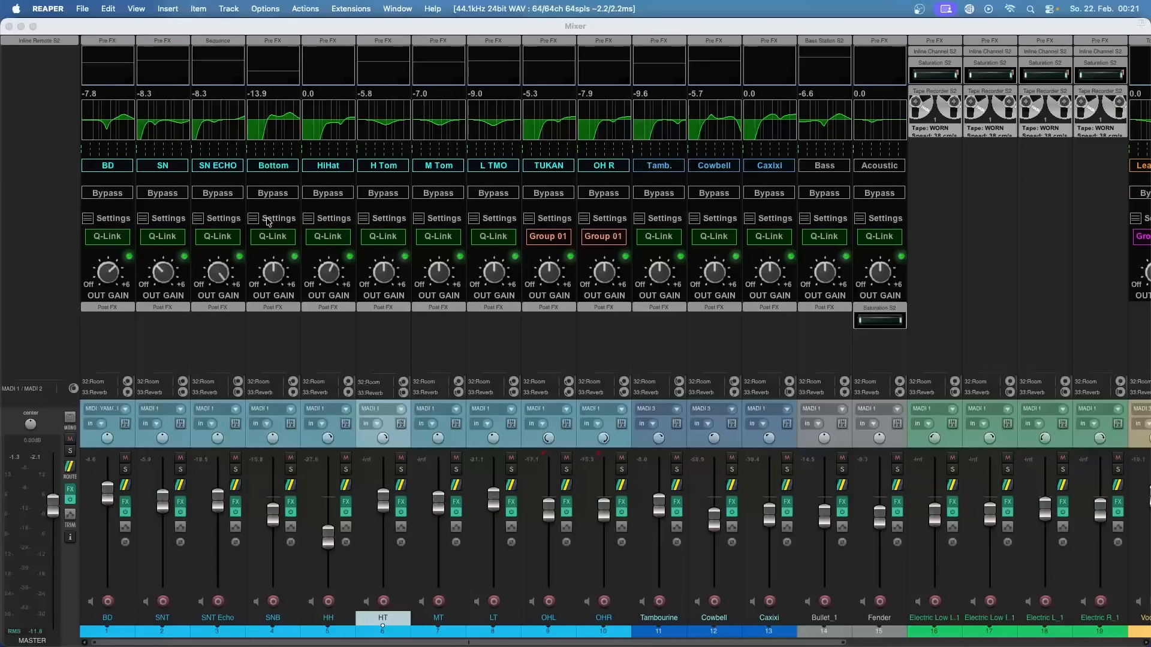
Step: Show the Bottom channel's embedded settings page and compare its process controls with the HiHat channel's Processing options
{"action": "left_click", "coordinate": [275, 218]}
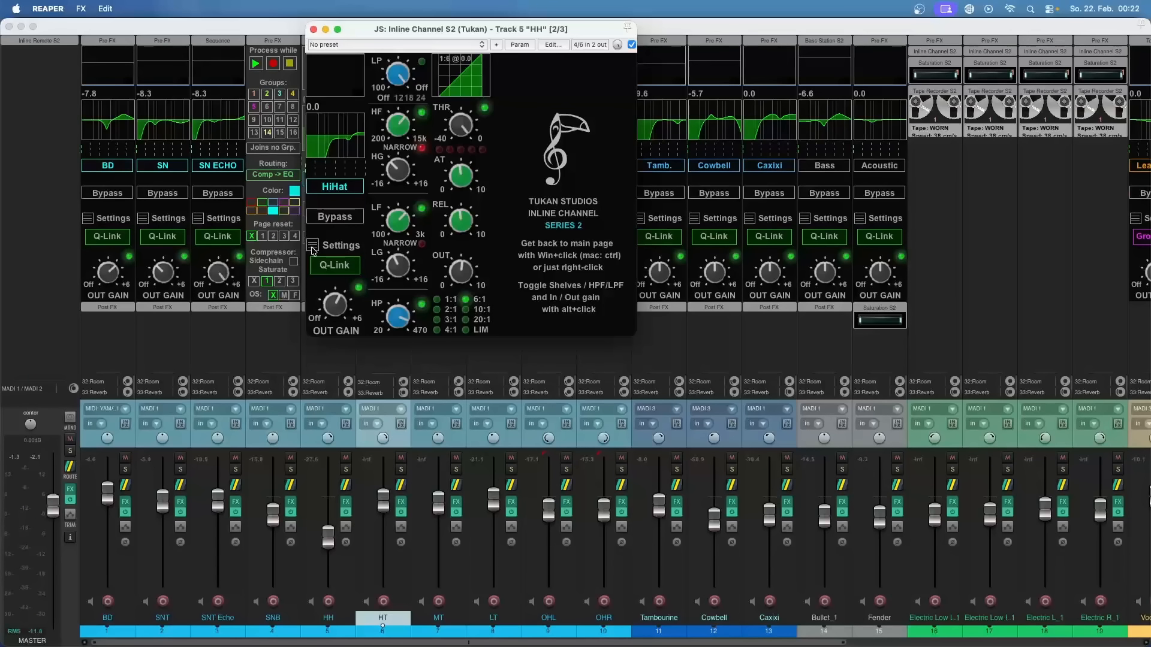
{"action": "left_click", "coordinate": [312, 250]}
{"action": "mouse_move", "coordinate": [331, 258]}
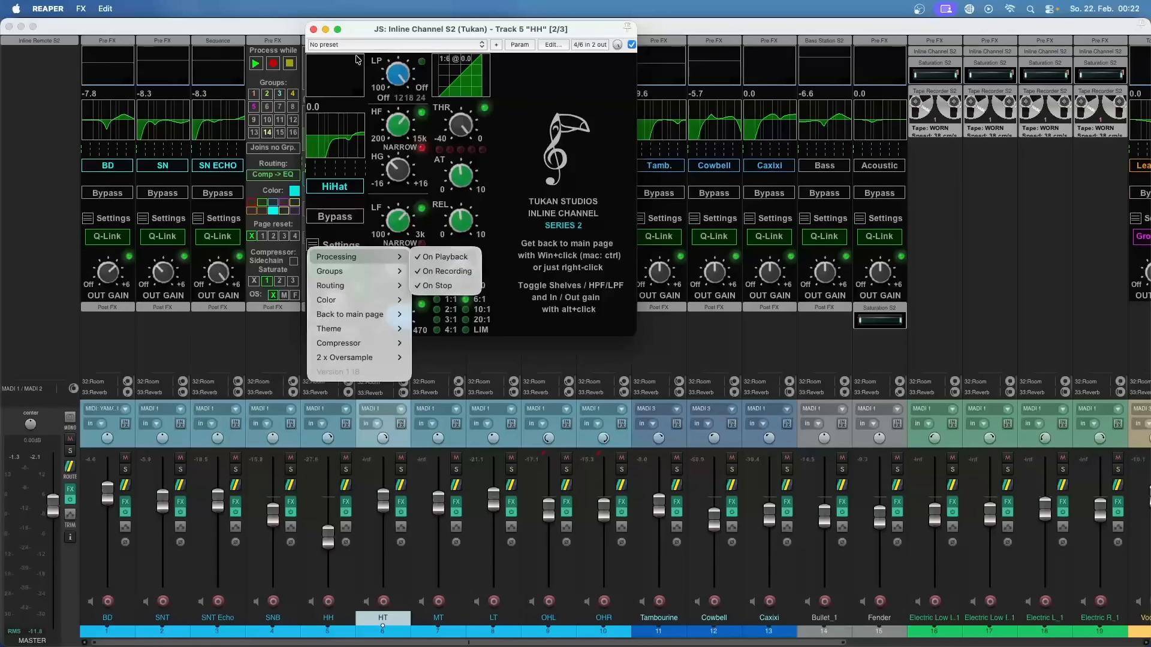
{"action": "left_click", "coordinate": [360, 35]}
{"action": "left_click", "coordinate": [256, 66]}
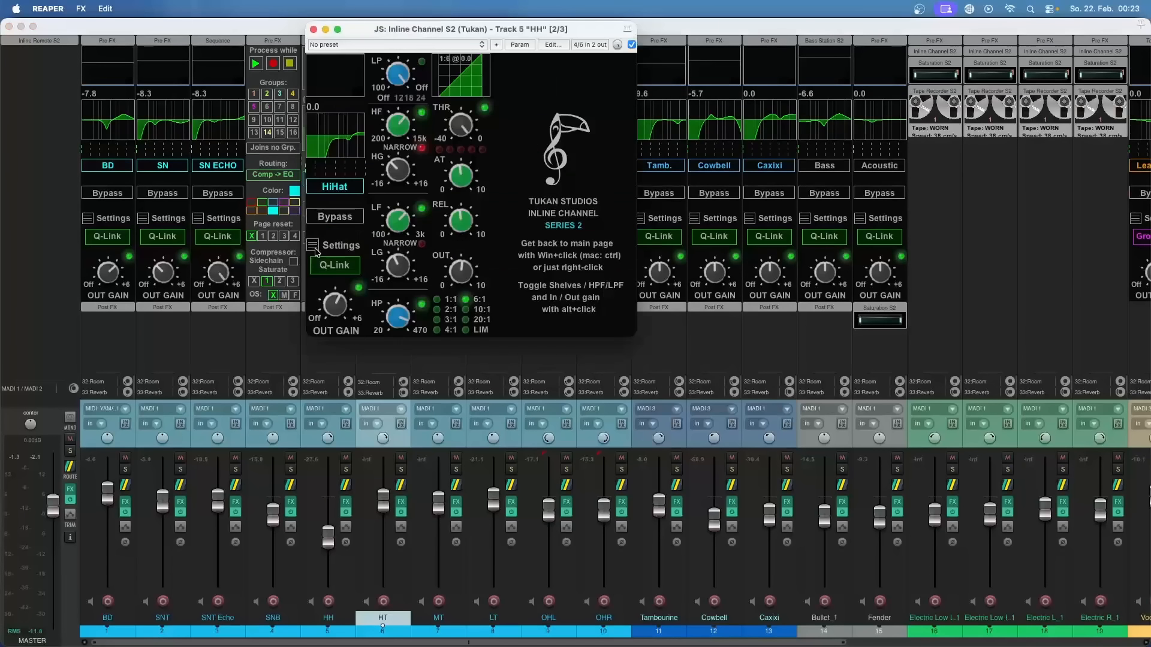
Step: Review the group assignment options in the HiHat channel's settings without choosing one
{"action": "left_click", "coordinate": [313, 247]}
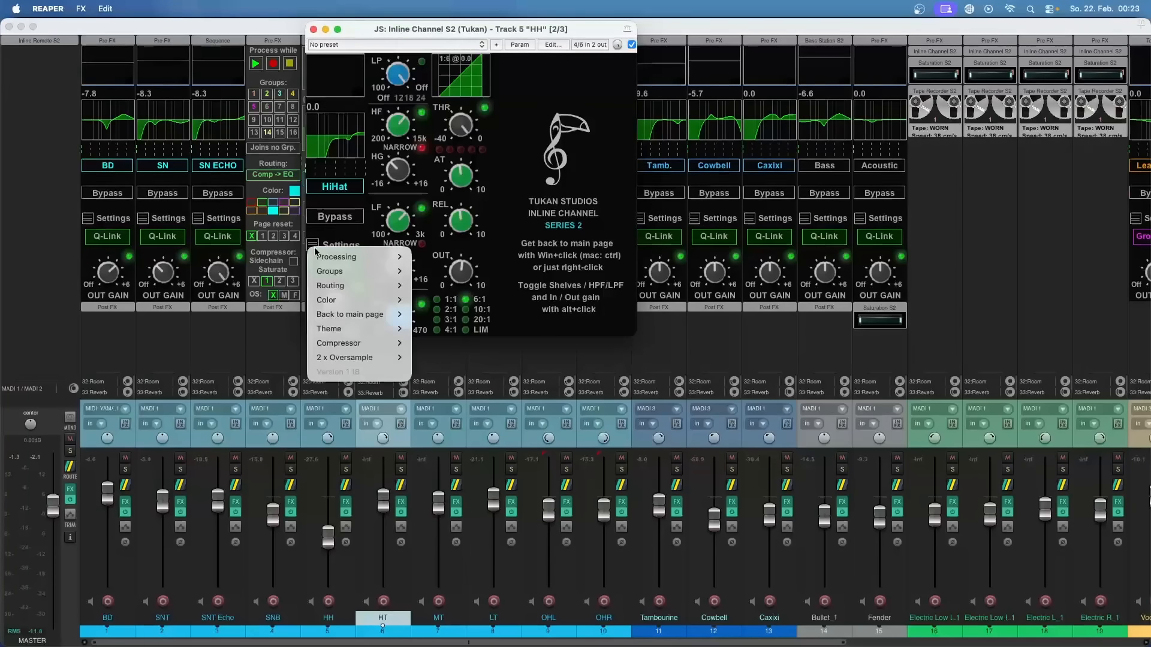
{"action": "mouse_move", "coordinate": [335, 273]}
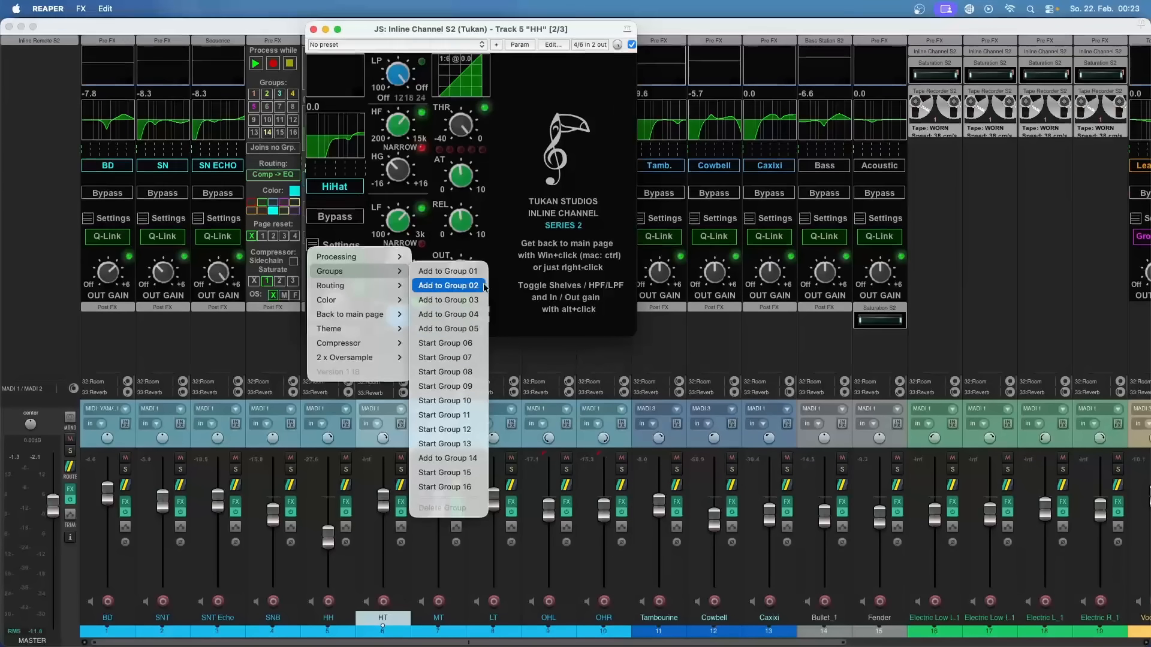
{"action": "left_click", "coordinate": [557, 171]}
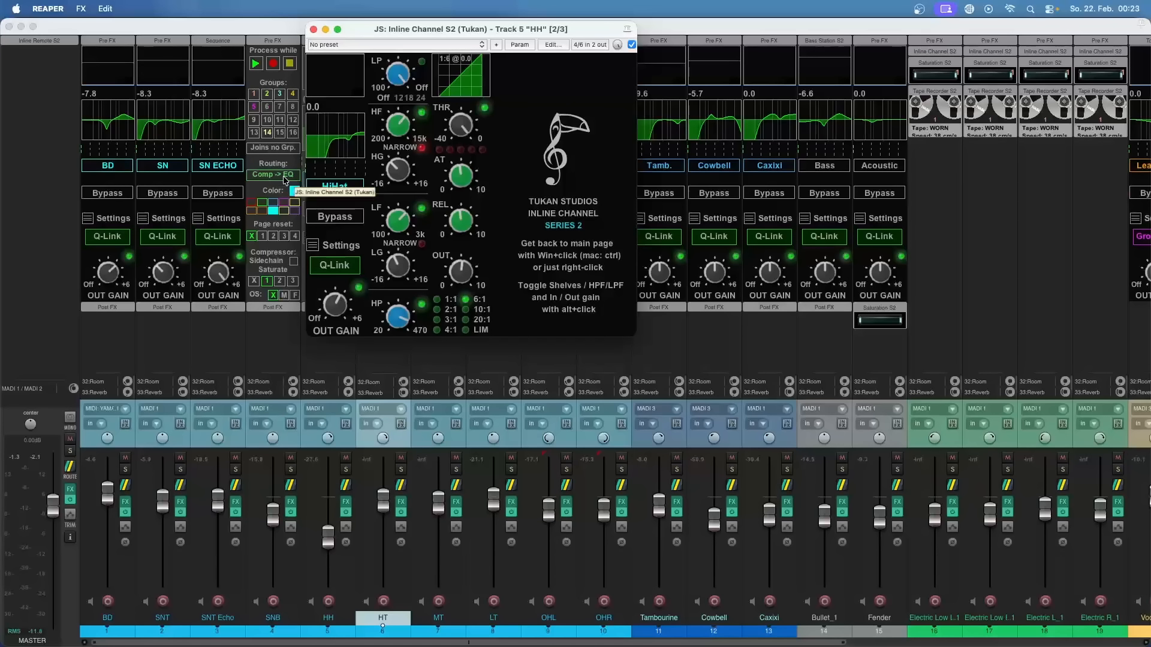
Step: Switch the Bottom channel's routing to EQ -> Comp and back to Comp -> EQ
{"action": "left_click", "coordinate": [264, 175]}
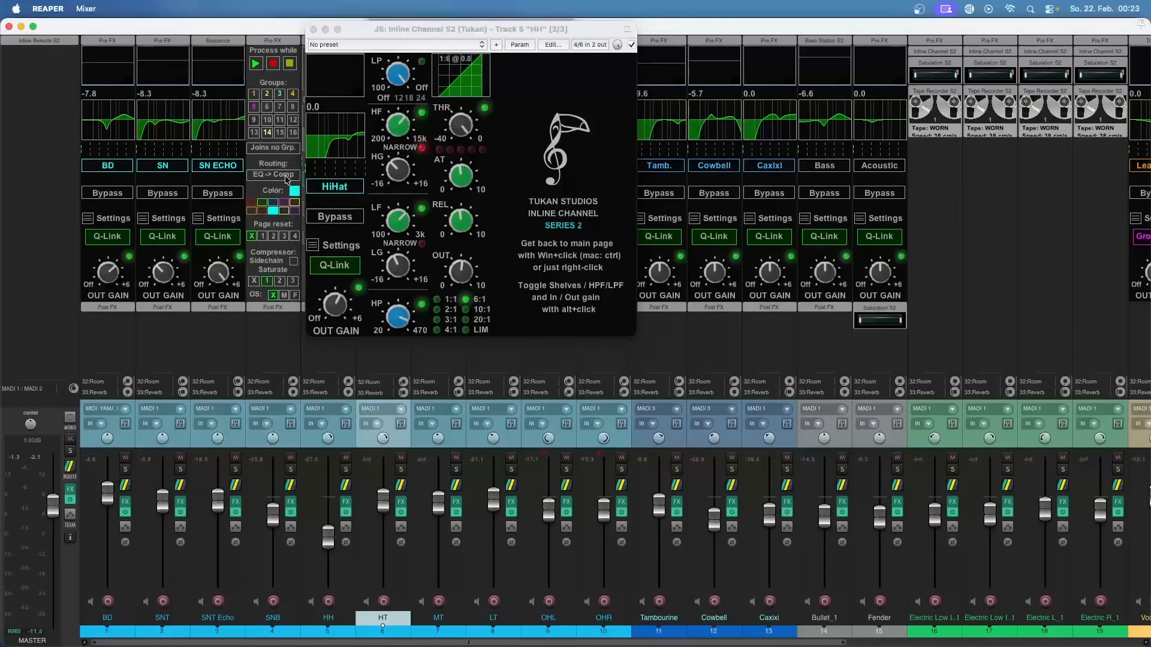
{"action": "left_click", "coordinate": [264, 175]}
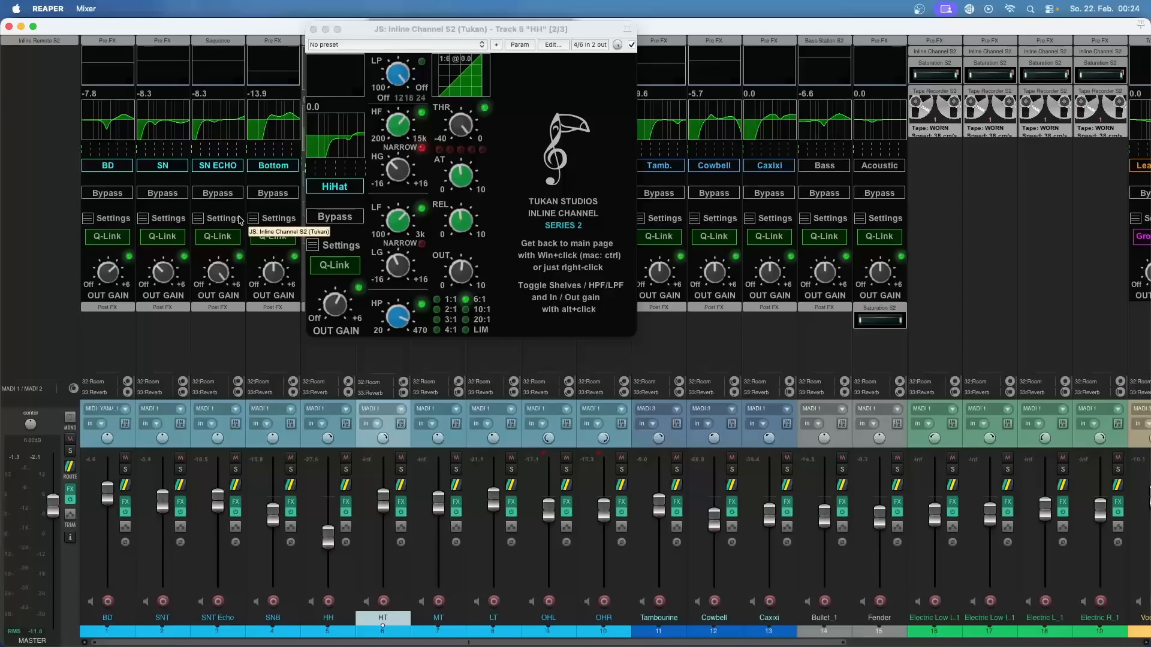
Step: Toggle the HiHat channel's gain knob to In Gain and back to Out Gain, and close its plugin window
{"action": "left_click", "coordinate": [341, 314], "text": "alt"}
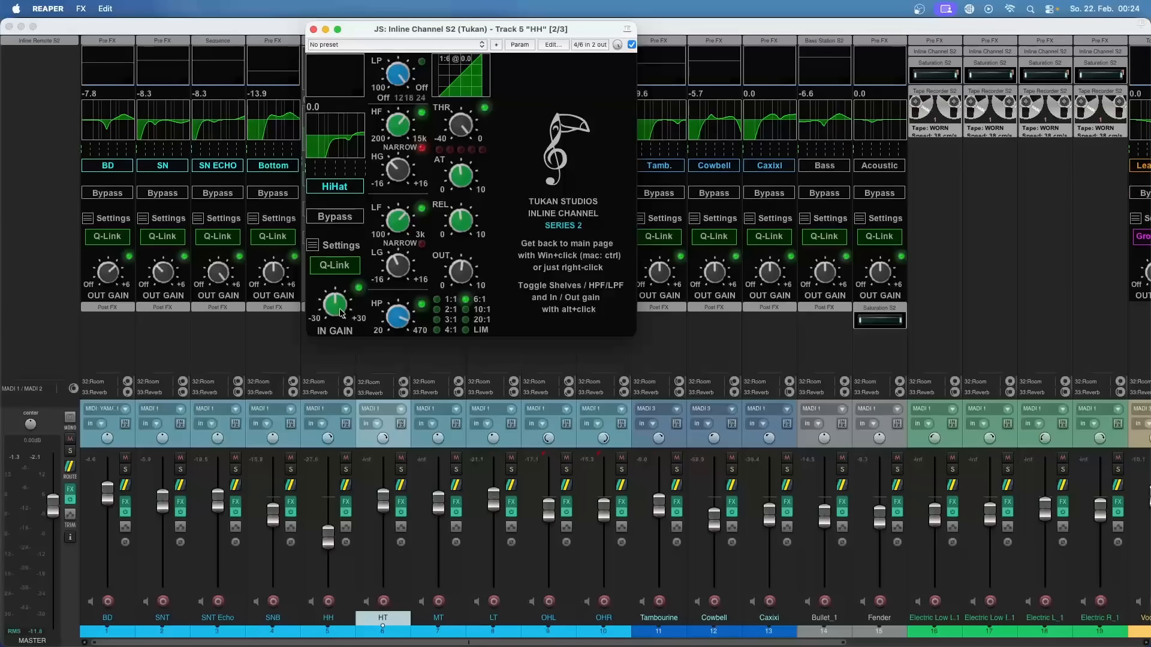
{"action": "mouse_move", "coordinate": [338, 304]}
{"action": "left_mouse_down"}
{"action": "mouse_move", "coordinate": [346, 409]}
{"action": "mouse_move", "coordinate": [344, 205]}
{"action": "mouse_move", "coordinate": [339, 312]}
{"action": "left_mouse_up"}
{"action": "left_click", "coordinate": [339, 315], "text": "alt"}
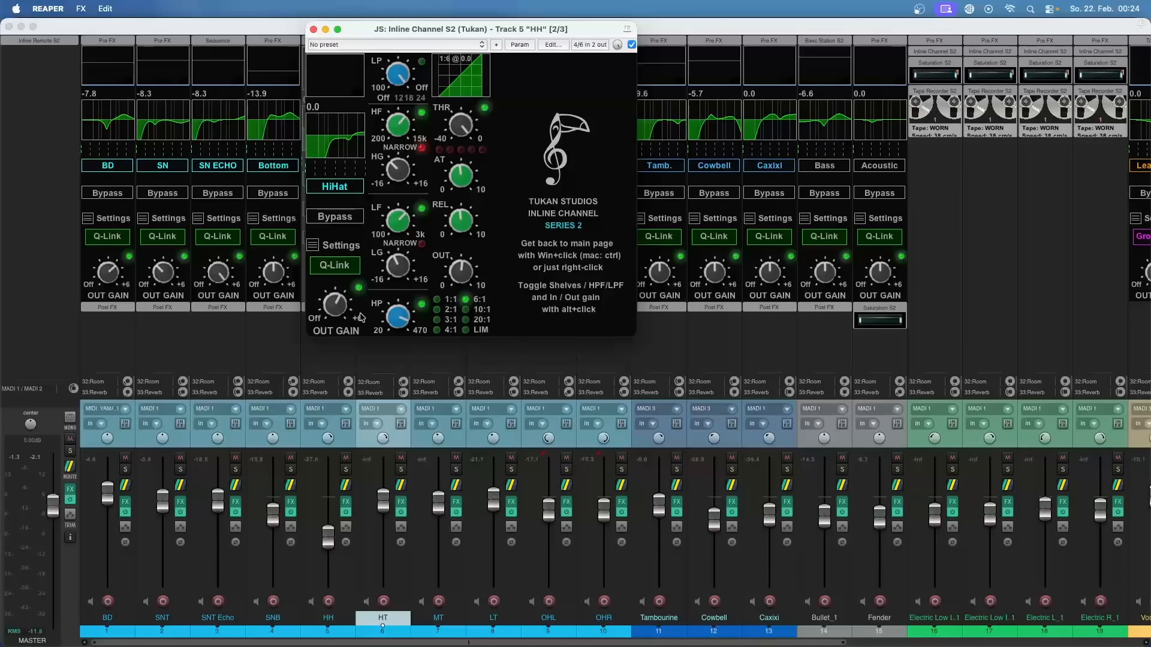
{"action": "key", "text": "Escape"}
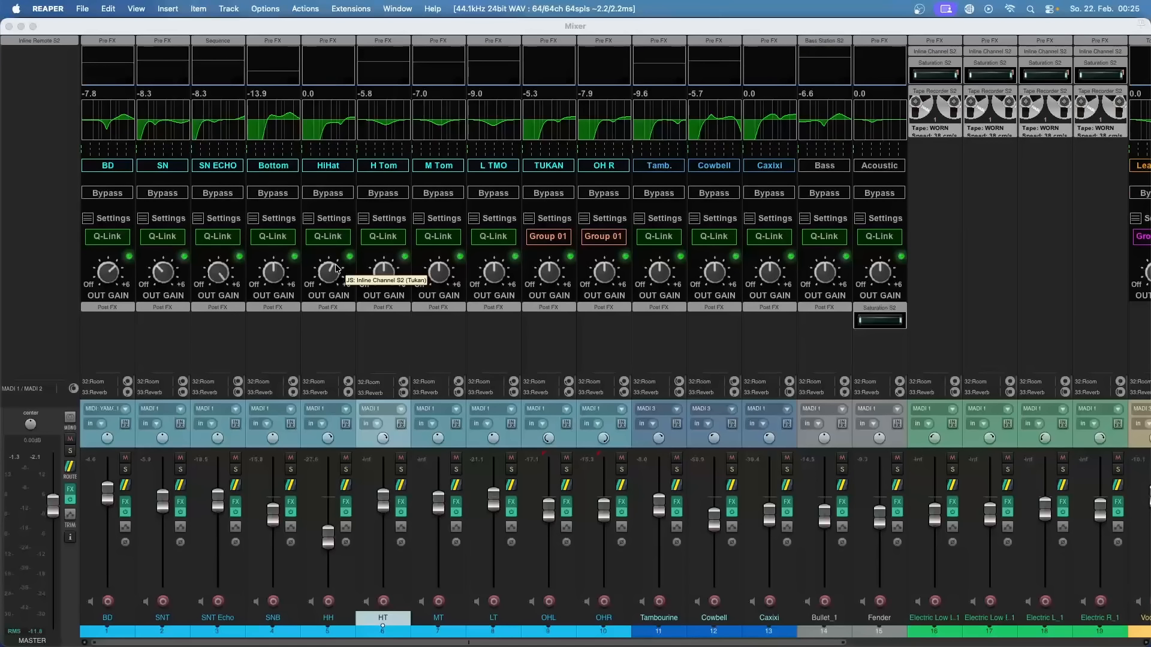
Step: Play the project in short passes to examine the inline channel displays and meters, including those on the vocal tracks
{"action": "key", "text": "space"}
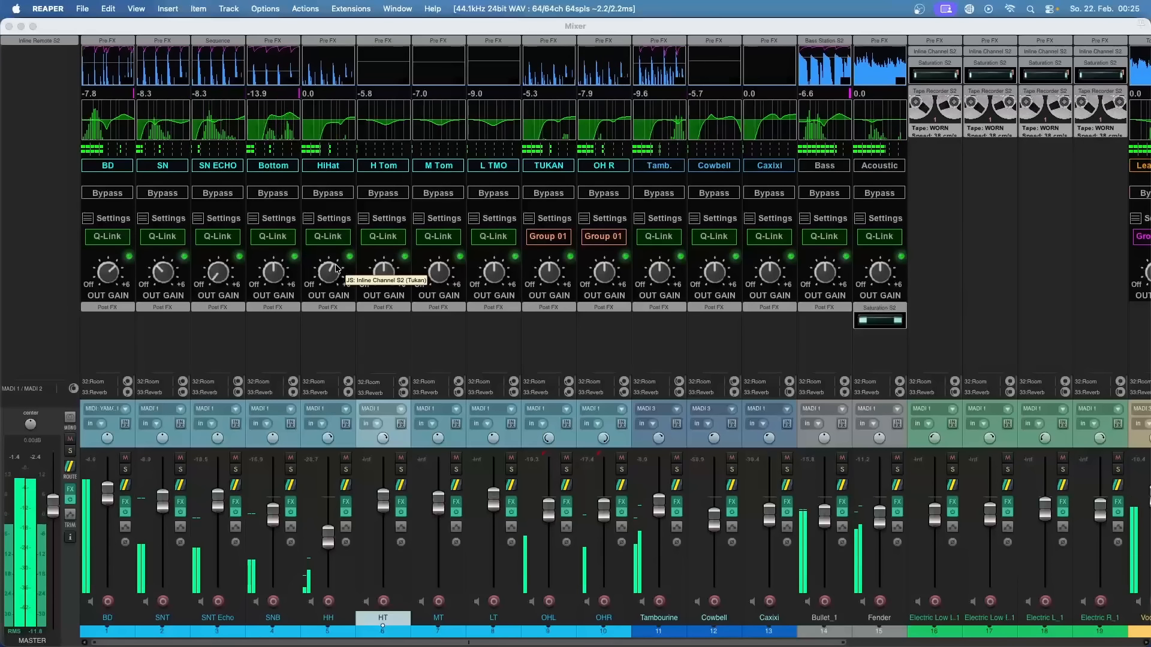
{"action": "key", "text": "space"}
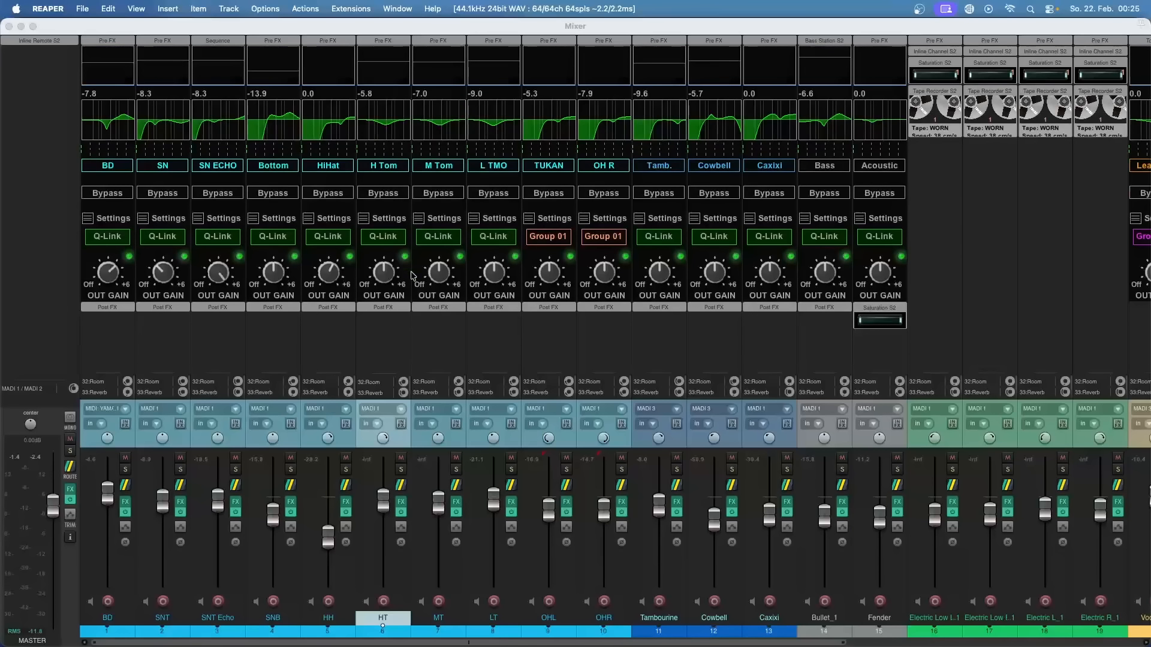
{"action": "key", "text": "space"}
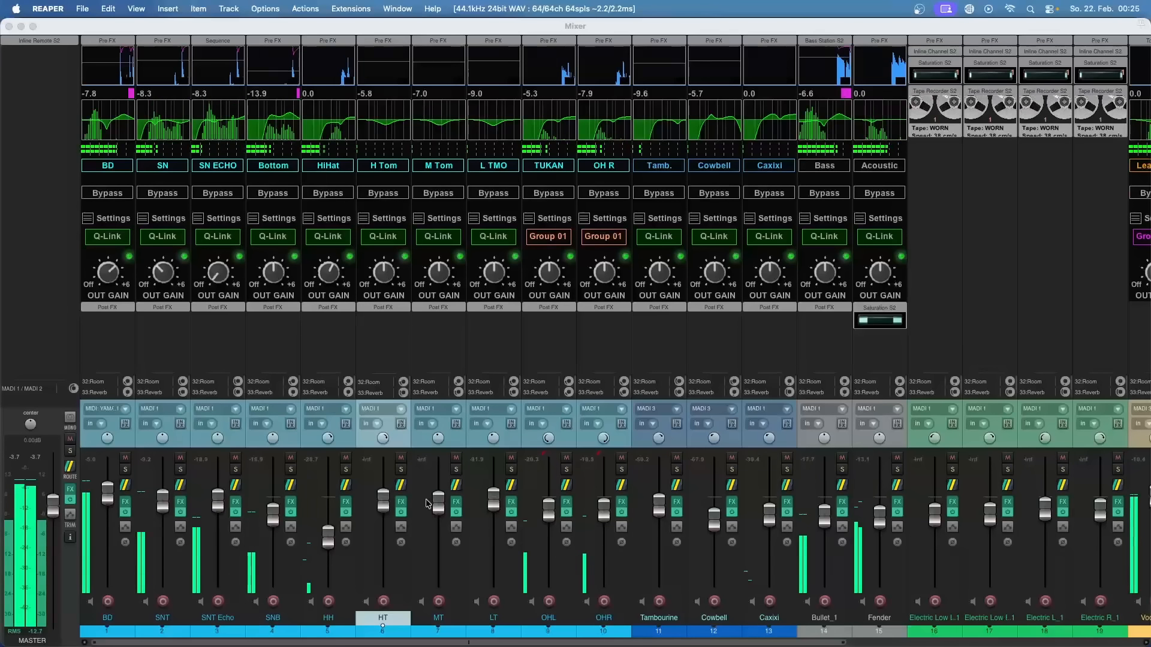
{"action": "left_click_drag", "start_coordinate": [445, 644], "coordinate": [681, 634]}
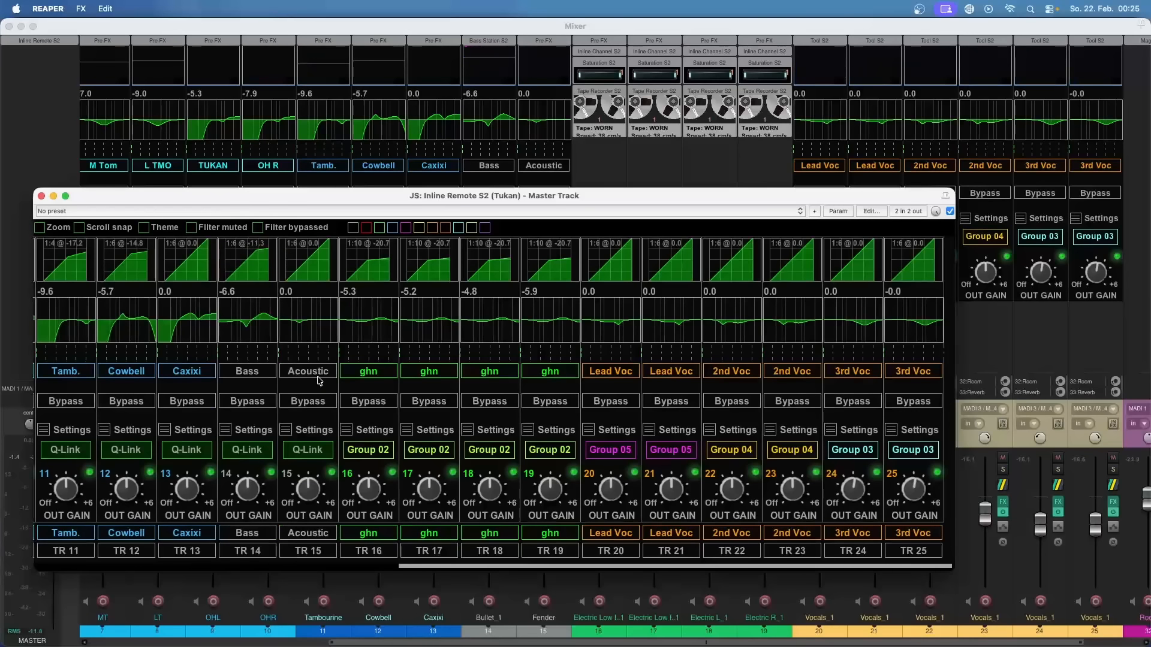
Step: Play the project while viewing tracks 1 to 15 in Inline Remote S2, stop playback and close its window
{"action": "key", "text": "space"}
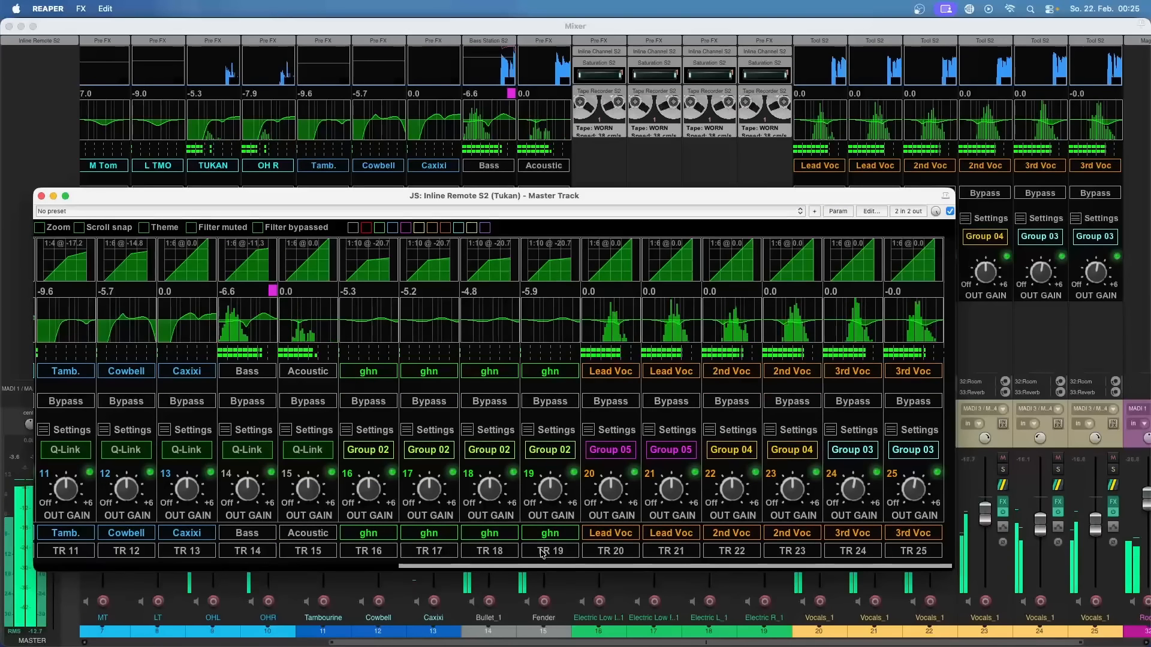
{"action": "left_click_drag", "start_coordinate": [524, 565], "coordinate": [152, 517]}
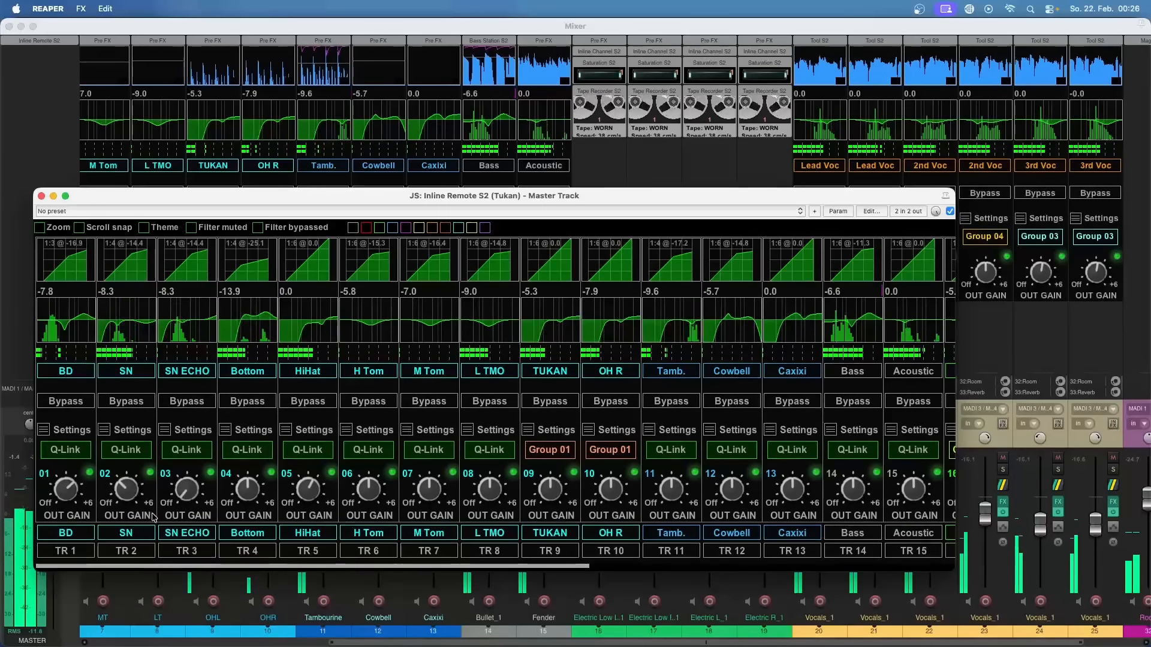
{"action": "key", "text": "space"}
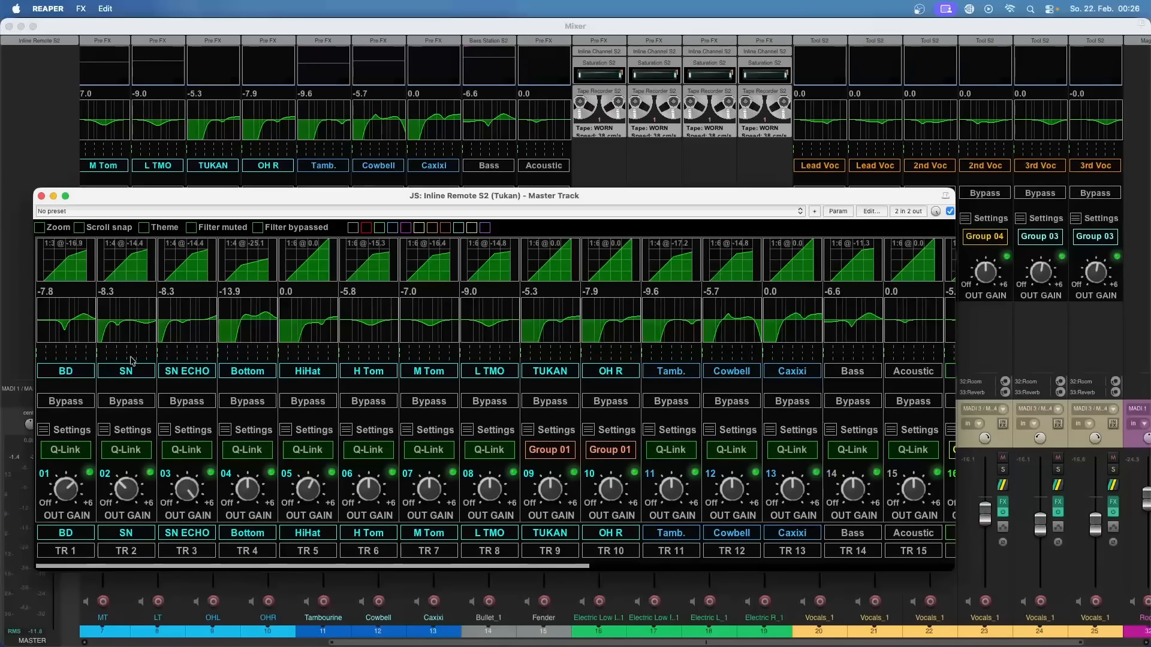
{"action": "left_click", "coordinate": [41, 196]}
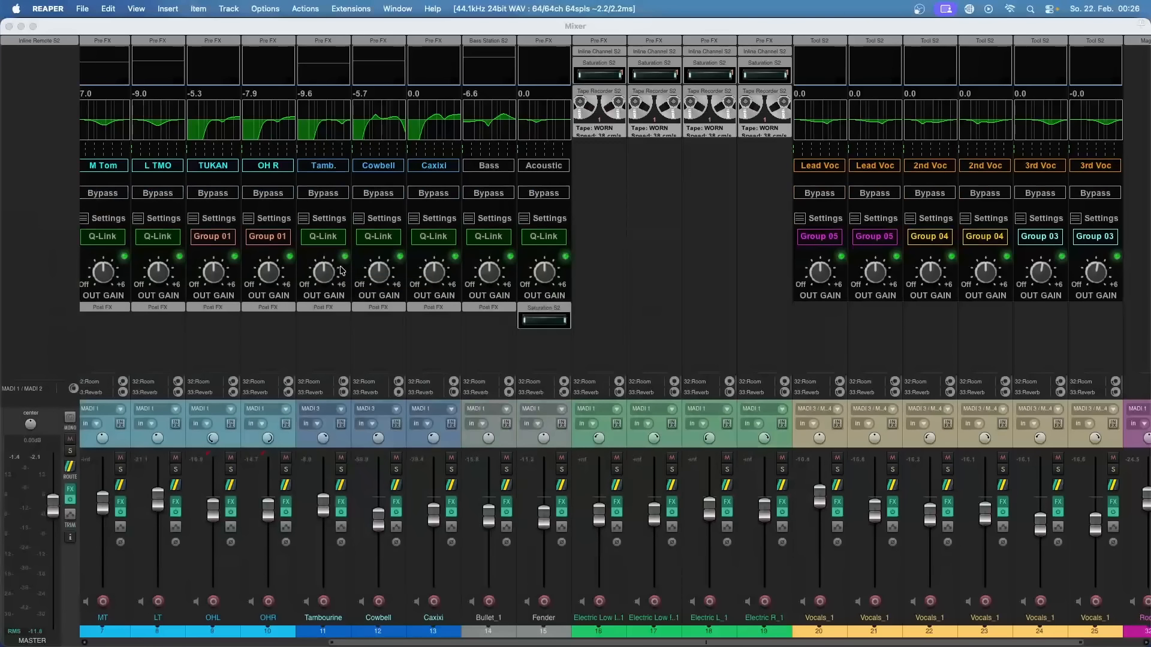
Step: Switch off the analyser on the first Lead Voc channel and start playback to check its display
{"action": "left_click", "coordinate": [842, 106]}
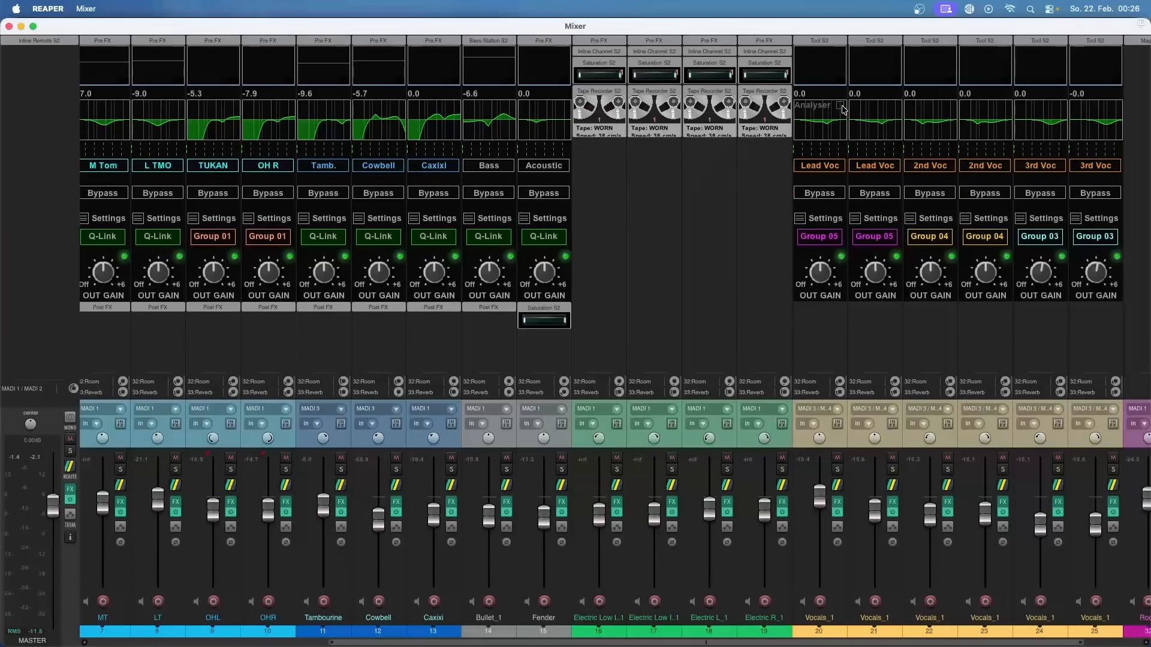
{"action": "key", "text": "space"}
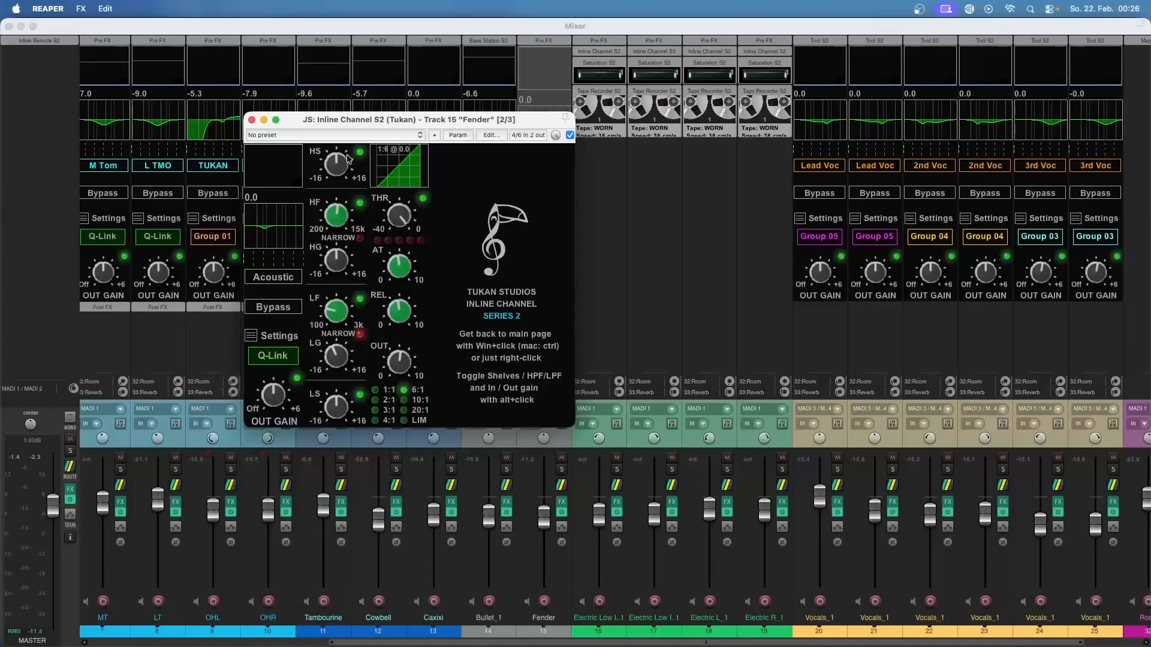
Step: Switch the Fender channel's shelves to low-pass and high-pass filters, and lower the low-pass frequency with its slope at 18
{"action": "left_click", "coordinate": [343, 174], "text": "alt"}
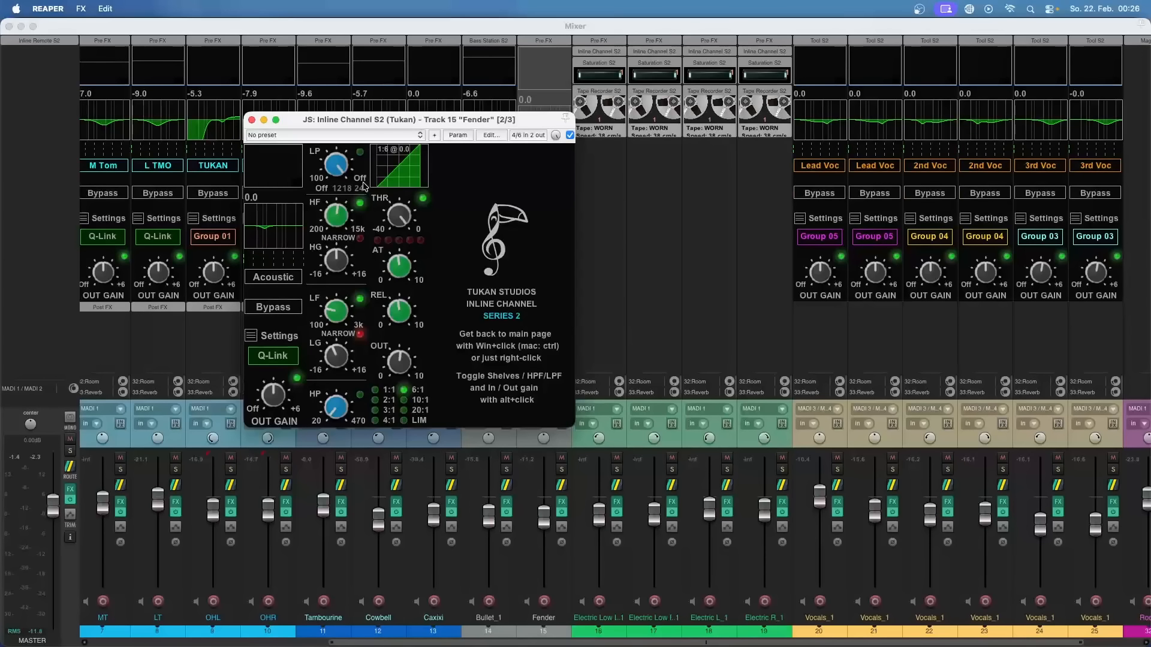
{"action": "left_click", "coordinate": [340, 190]}
{"action": "left_click", "coordinate": [350, 189]}
{"action": "left_click_drag", "start_coordinate": [334, 170], "coordinate": [290, 247]}
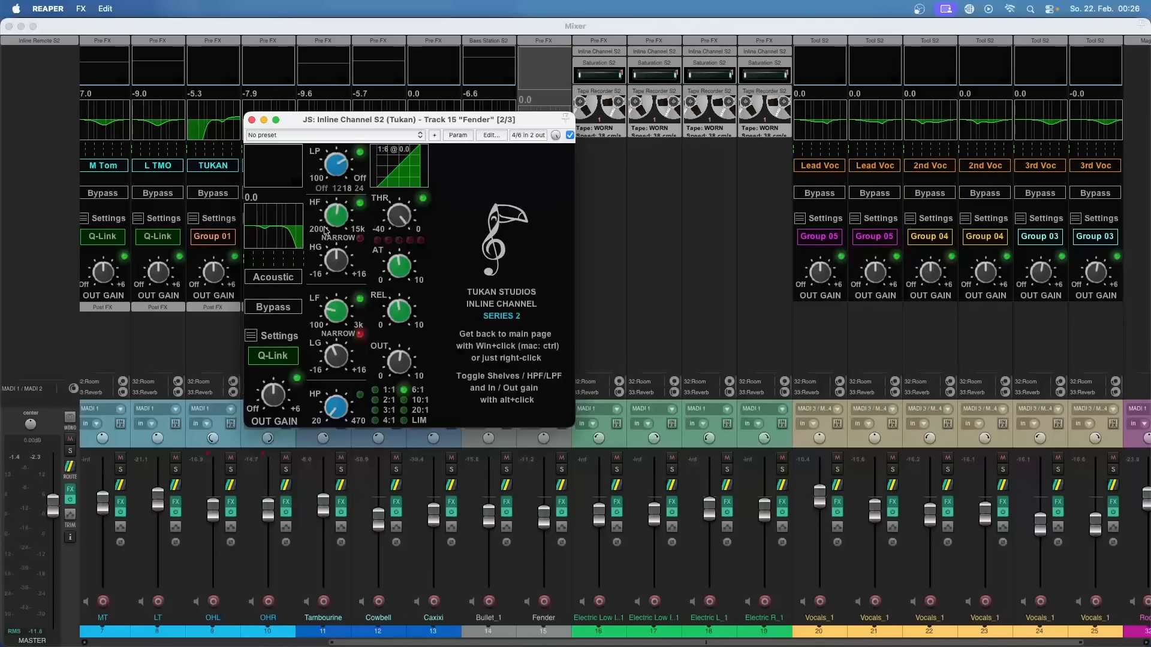
Step: Toggle the Fender channel's low-pass filter with its slope options and on/off switch, leaving the filter disabled
{"action": "left_click", "coordinate": [321, 190]}
{"action": "left_click", "coordinate": [350, 190]}
{"action": "left_click", "coordinate": [361, 154]}
{"action": "left_click", "coordinate": [361, 154]}
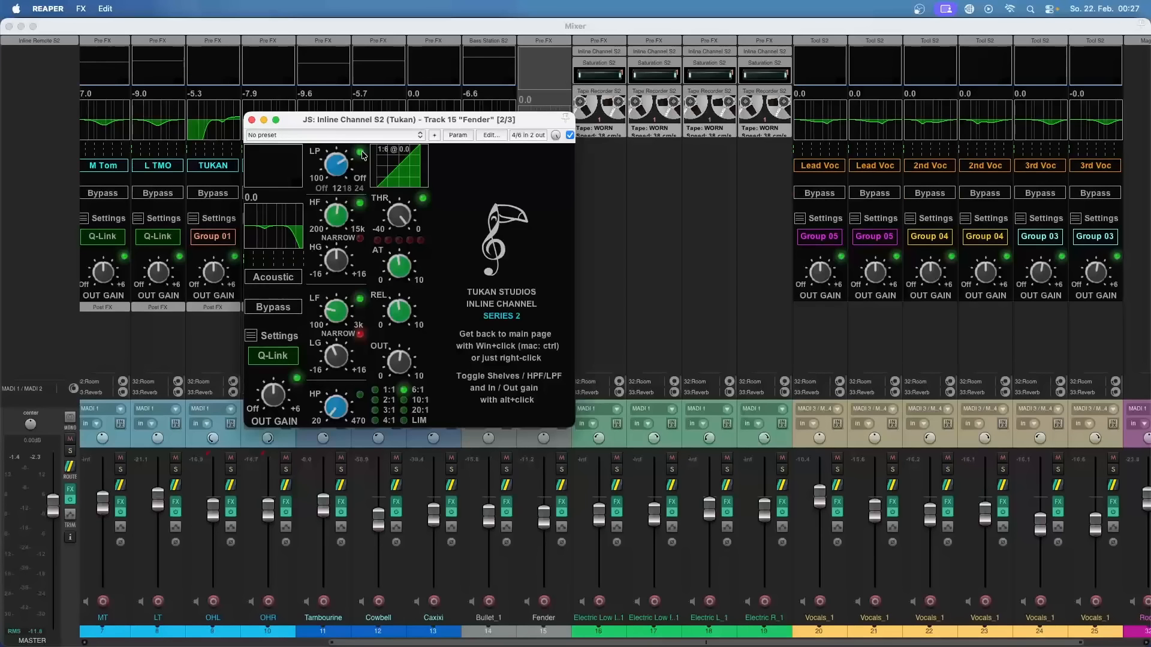
{"action": "left_click", "coordinate": [348, 188]}
{"action": "left_click", "coordinate": [361, 153]}
Step: Set the Fender channel compressor's key to Sidechain and inspect the plugin's pin routing
{"action": "left_click", "coordinate": [251, 337]}
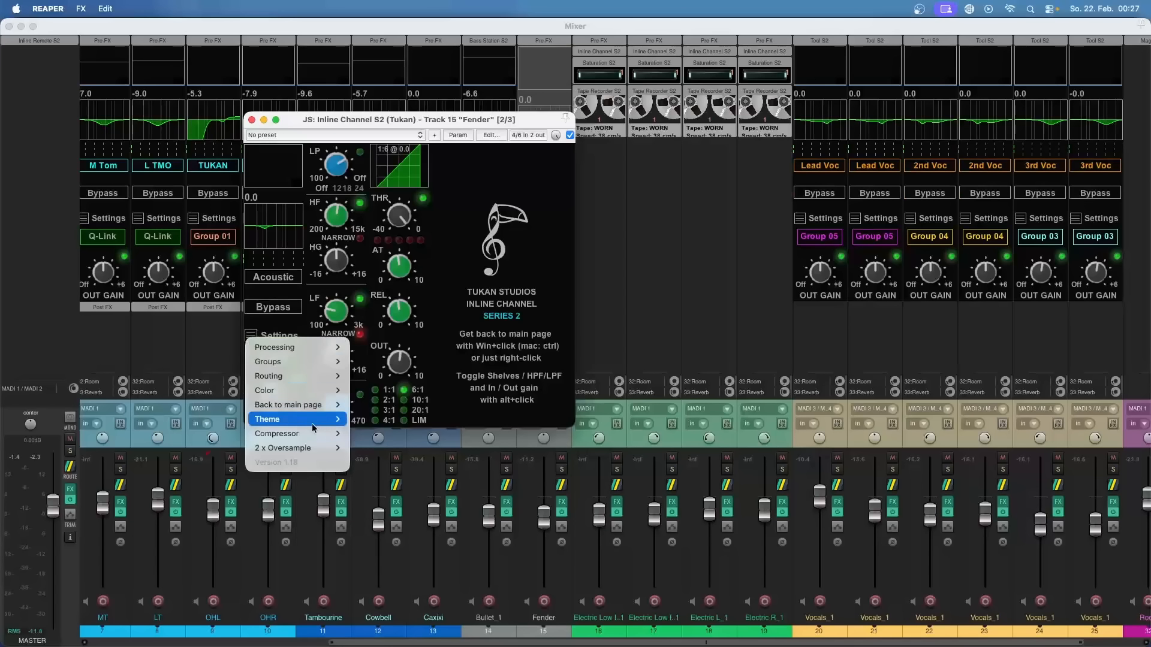
{"action": "mouse_move", "coordinate": [311, 433]}
{"action": "mouse_move", "coordinate": [364, 439]}
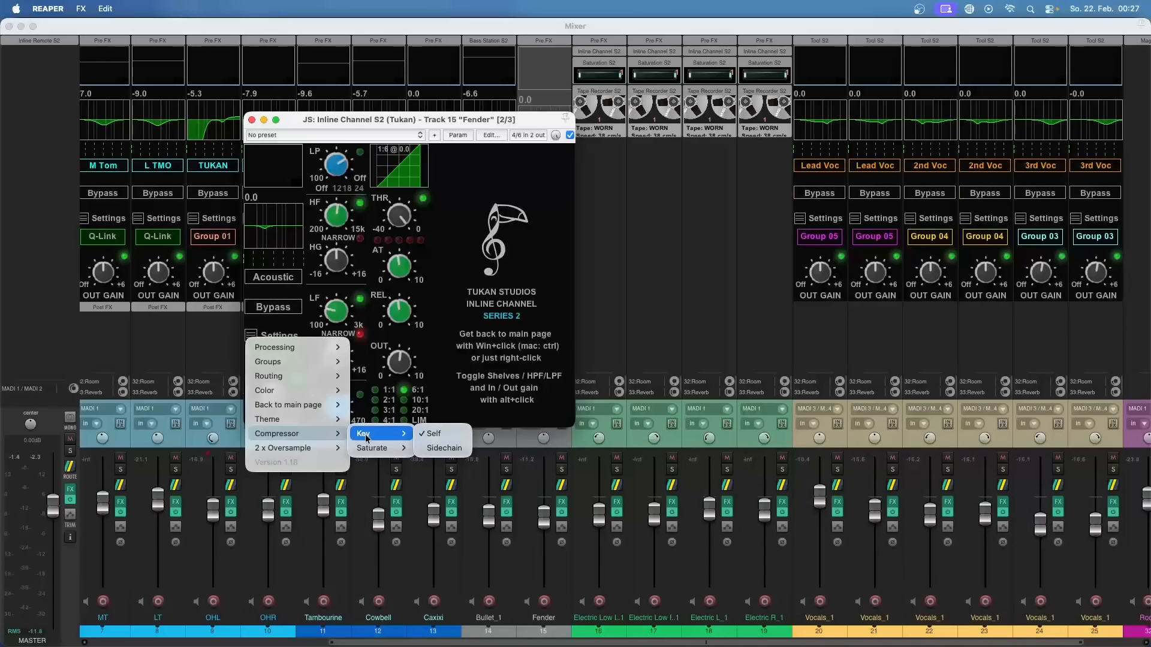
{"action": "left_click", "coordinate": [456, 449]}
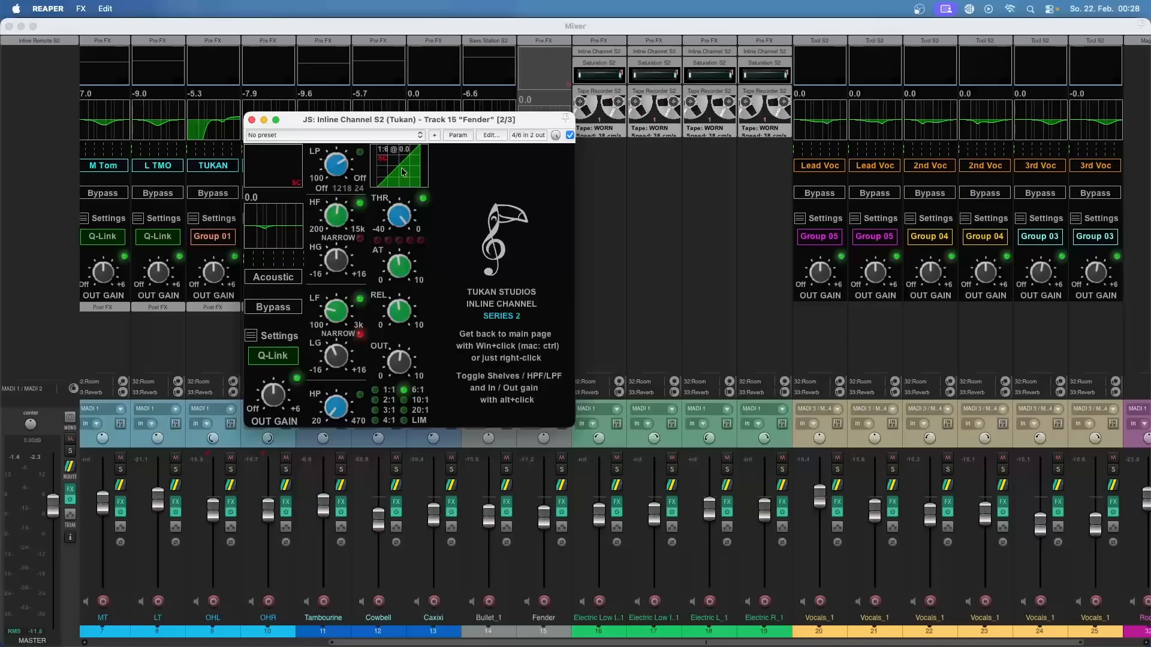
{"action": "left_click", "coordinate": [511, 136]}
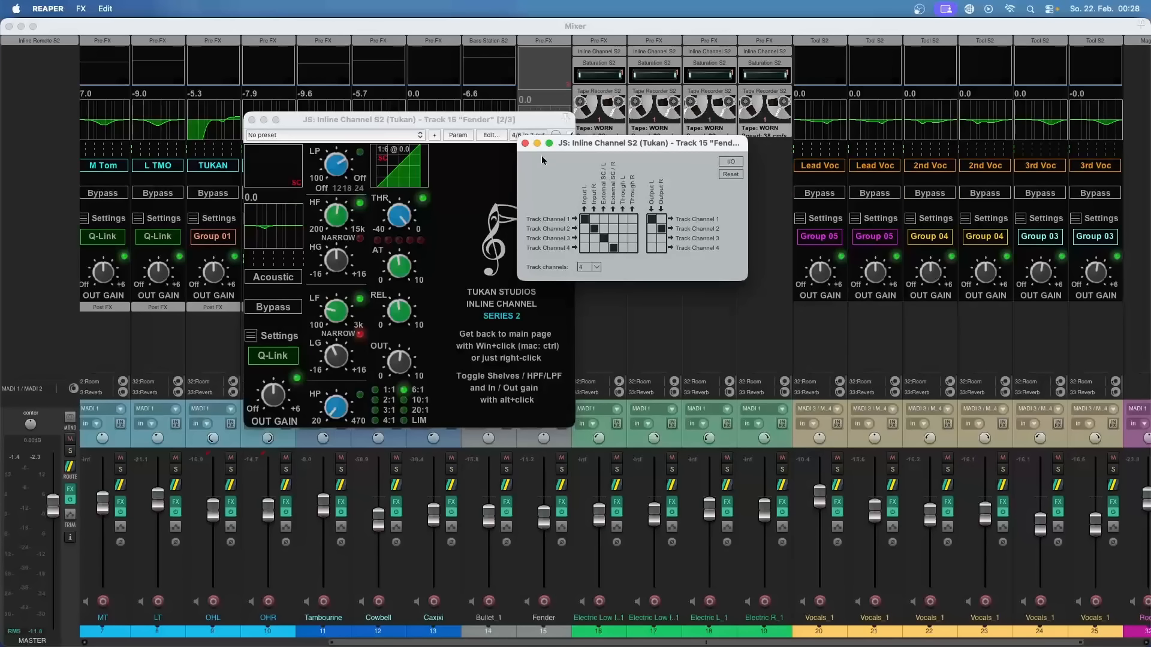
{"action": "left_click", "coordinate": [524, 143]}
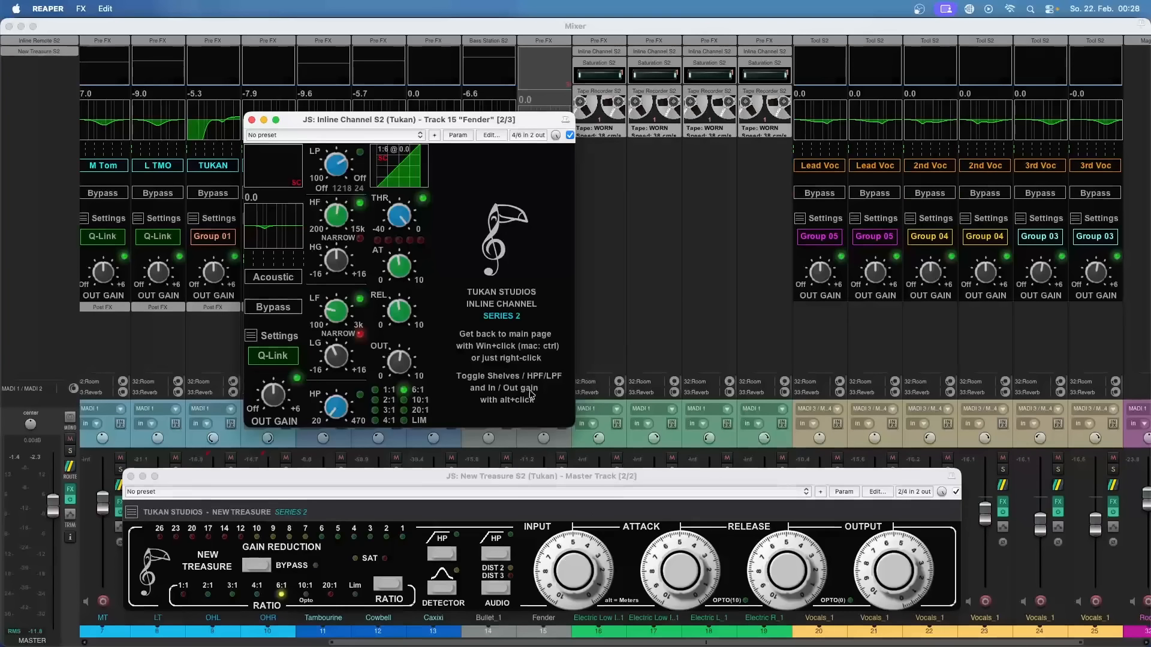
Step: Review the compressor's Saturate modes up to Mode 3 in the Fender channel's settings
{"action": "left_click", "coordinate": [252, 338]}
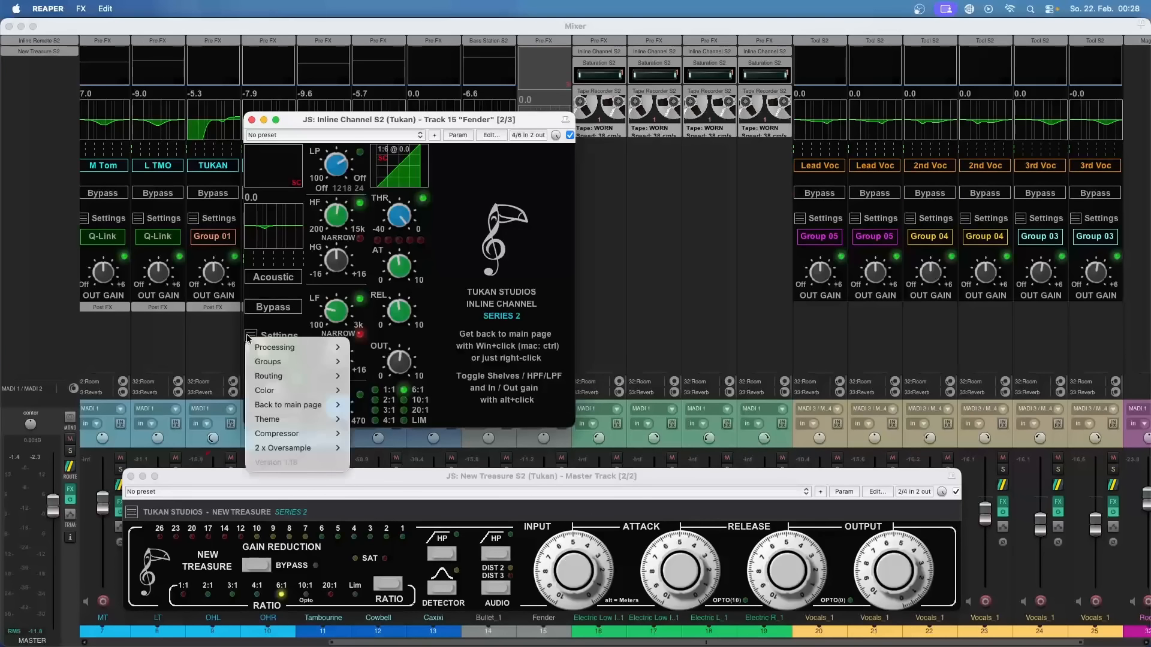
{"action": "mouse_move", "coordinate": [370, 451]}
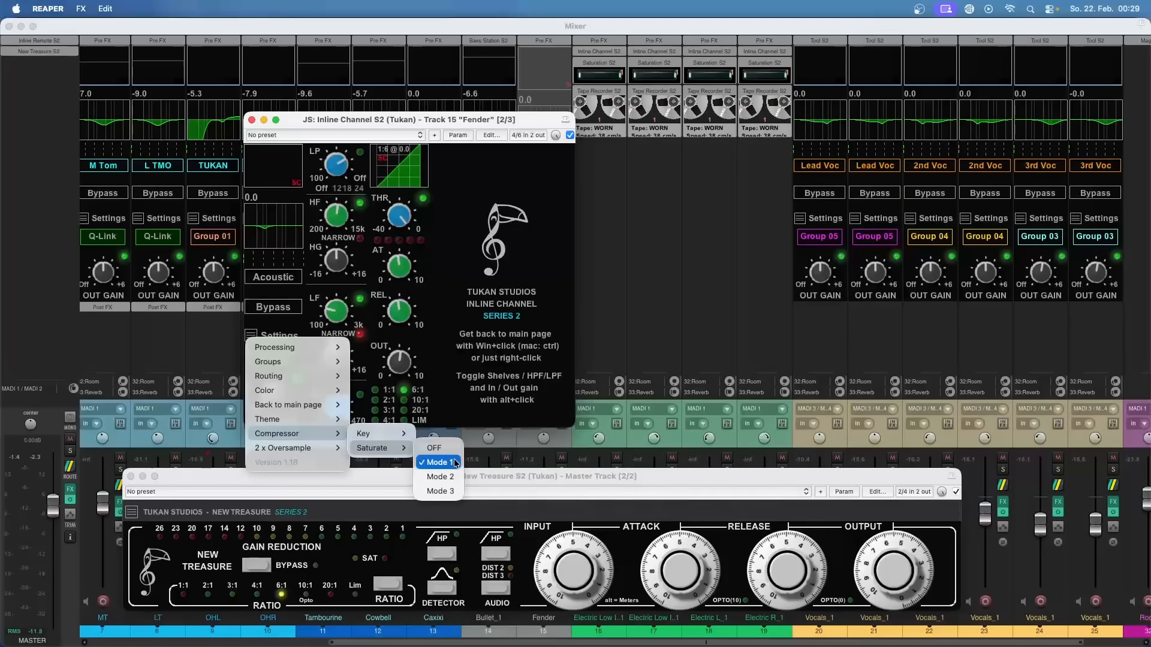
{"action": "left_click", "coordinate": [454, 493]}
Step: Move the New Treasure S2 window clear of the channel settings and cycle its audio distortion modes
{"action": "left_click_drag", "start_coordinate": [483, 482], "coordinate": [463, 448]}
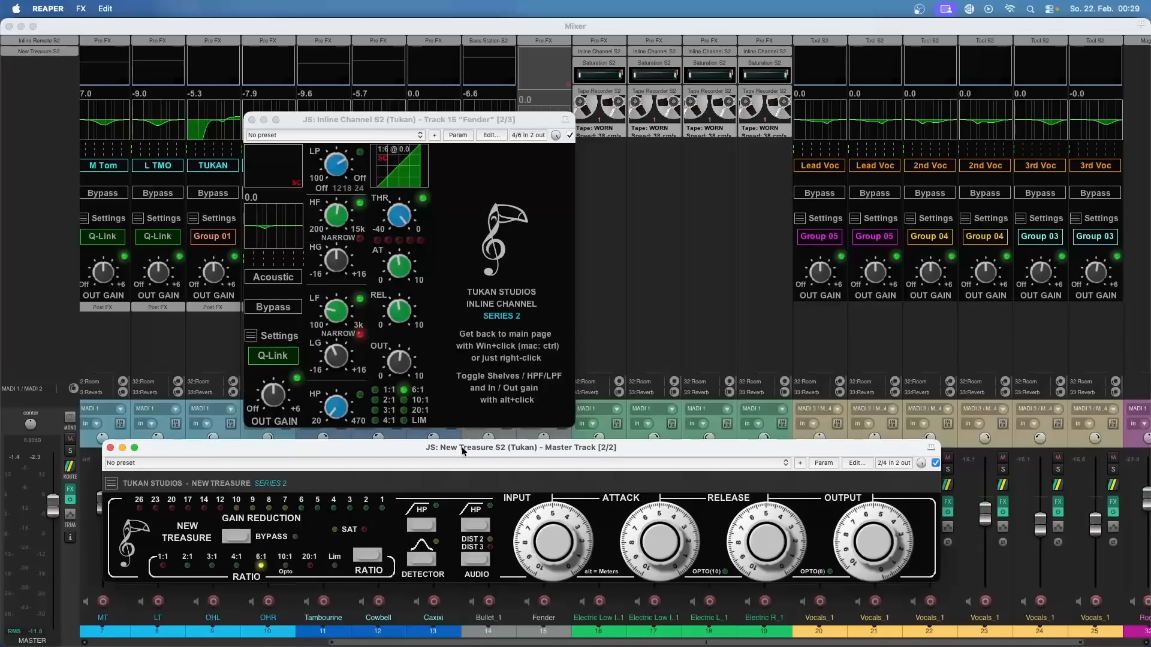
{"action": "left_click", "coordinate": [478, 559]}
{"action": "left_click", "coordinate": [478, 559]}
{"action": "left_click", "coordinate": [478, 559]}
Step: Set the Fender channel compressor's Saturate option to OFF
{"action": "left_click", "coordinate": [251, 336]}
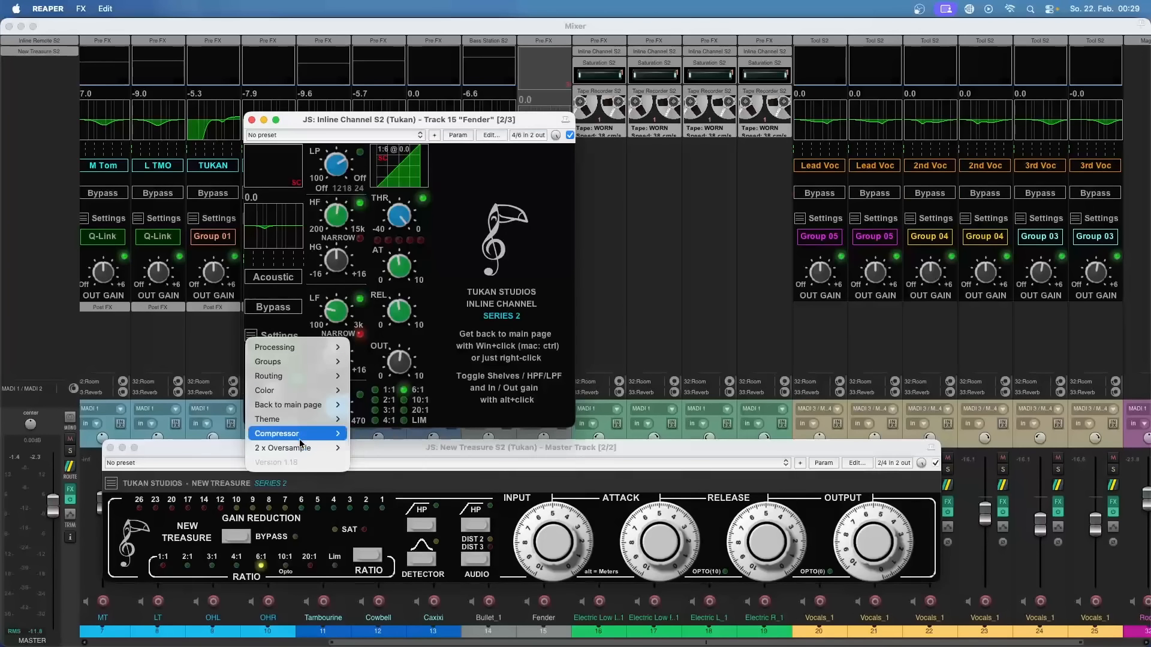
{"action": "mouse_move", "coordinate": [298, 434]}
{"action": "mouse_move", "coordinate": [377, 448]}
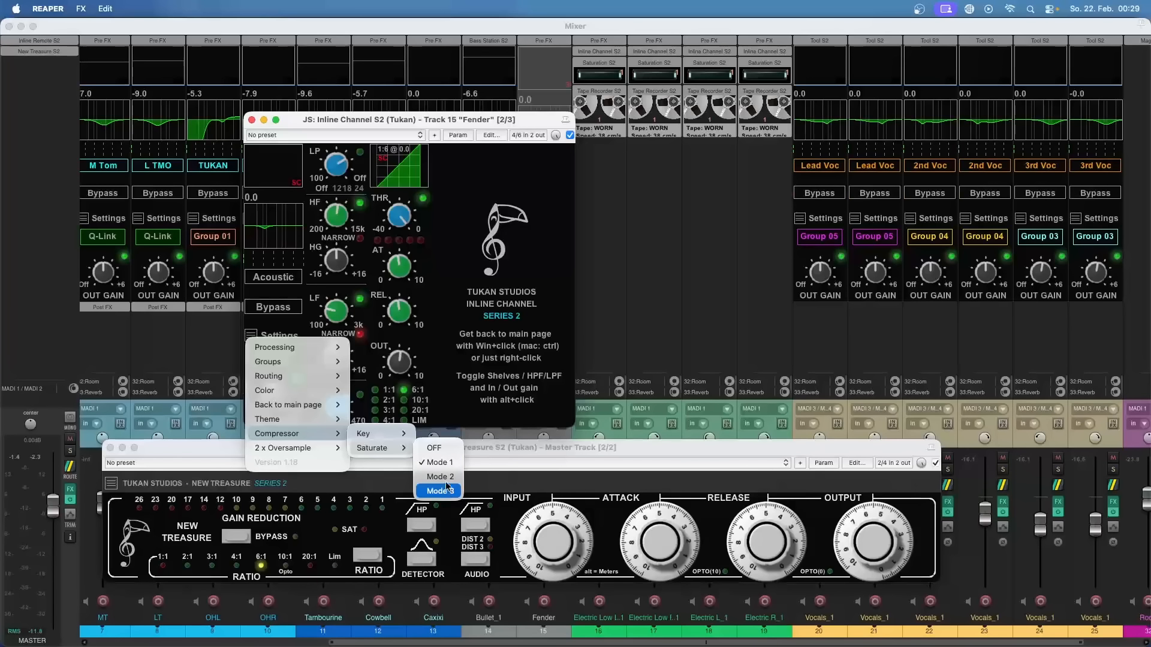
{"action": "left_click", "coordinate": [440, 449]}
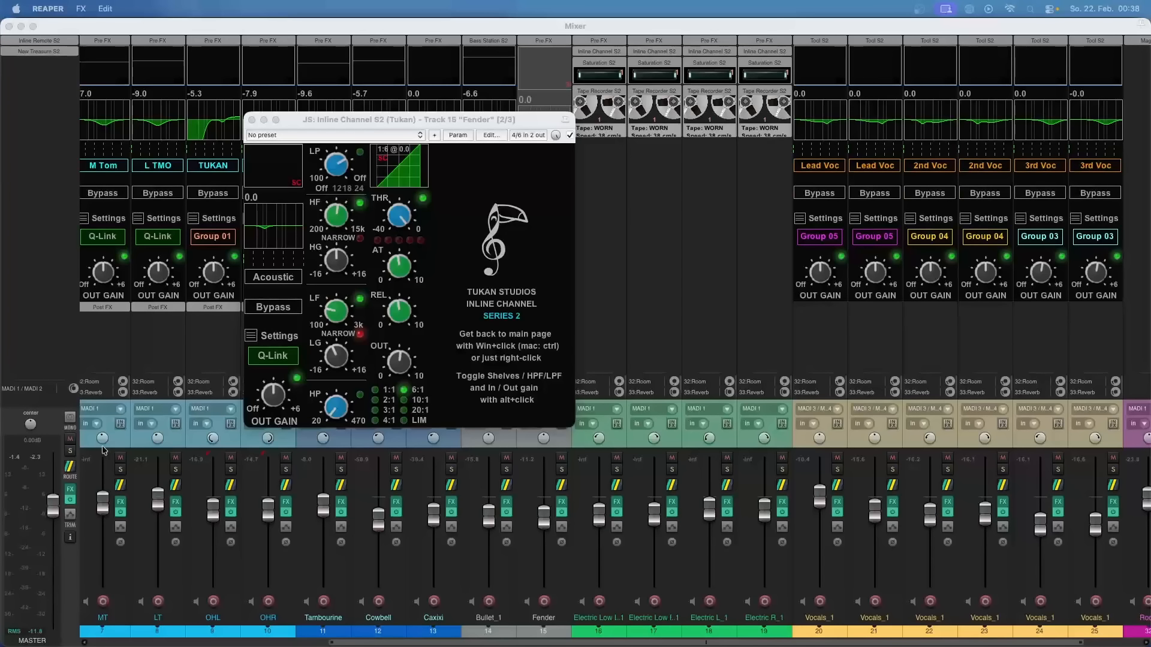
Step: Show the oversampling options in the Fender channel's settings
{"action": "left_click", "coordinate": [253, 337]}
{"action": "mouse_move", "coordinate": [294, 449]}
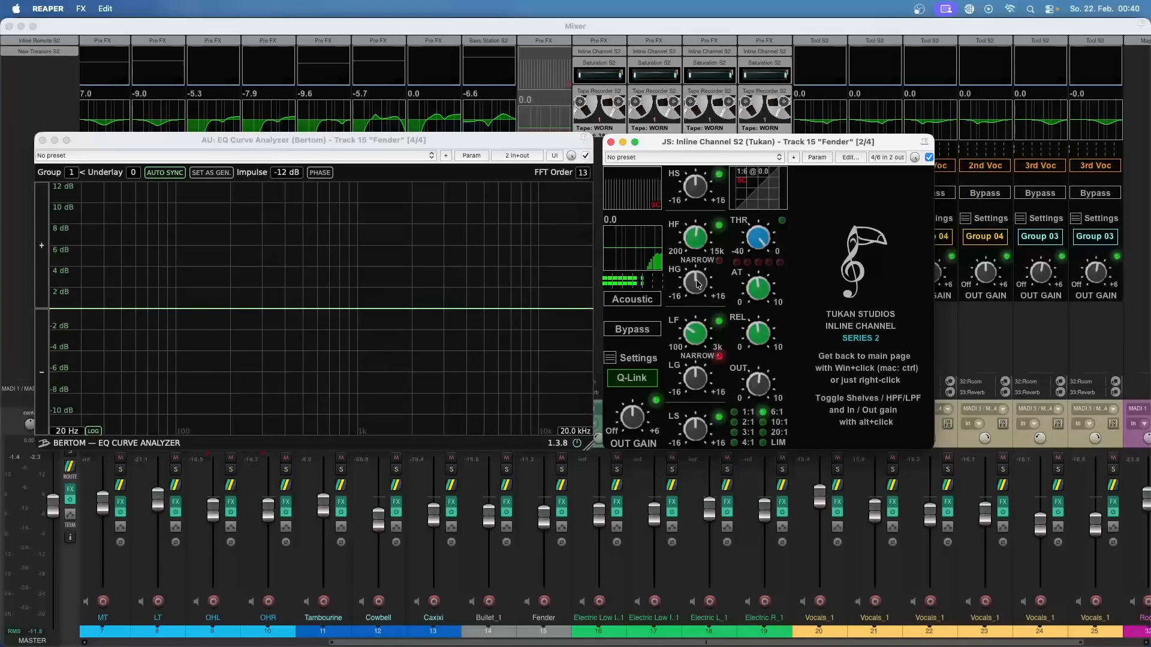
Step: Boost the Fender channel's HG band by about 7 dB, show the EQ Curve Analyzer's phase curve, and reset the gain
{"action": "left_click_drag", "start_coordinate": [697, 285], "coordinate": [697, 258]}
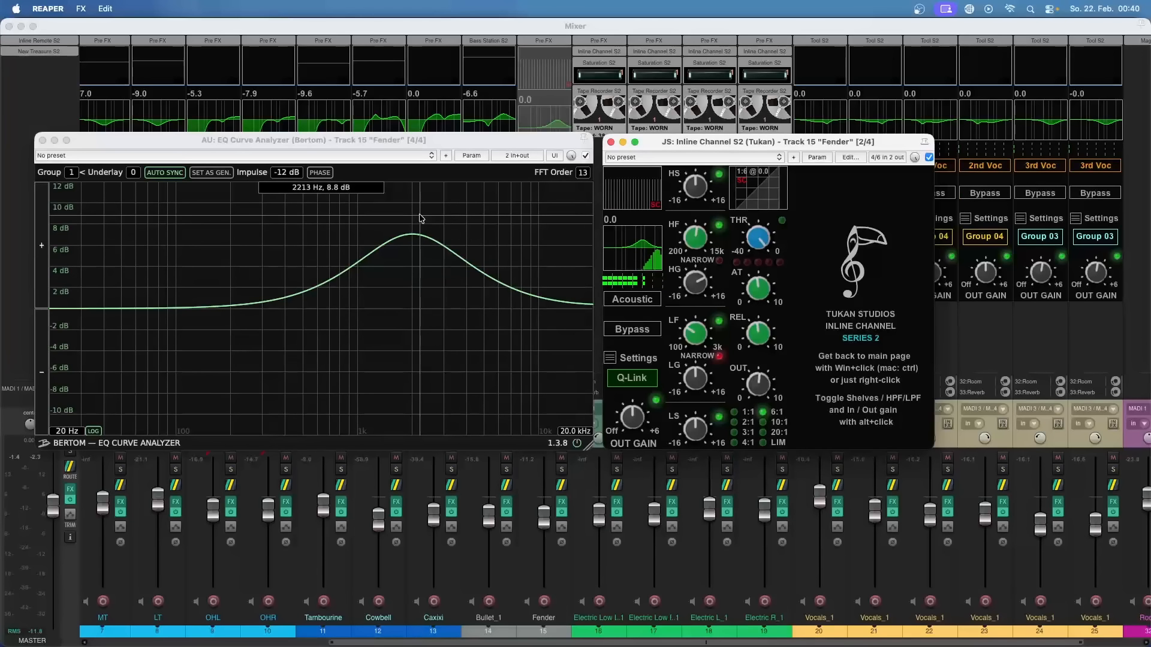
{"action": "left_click", "coordinate": [321, 174]}
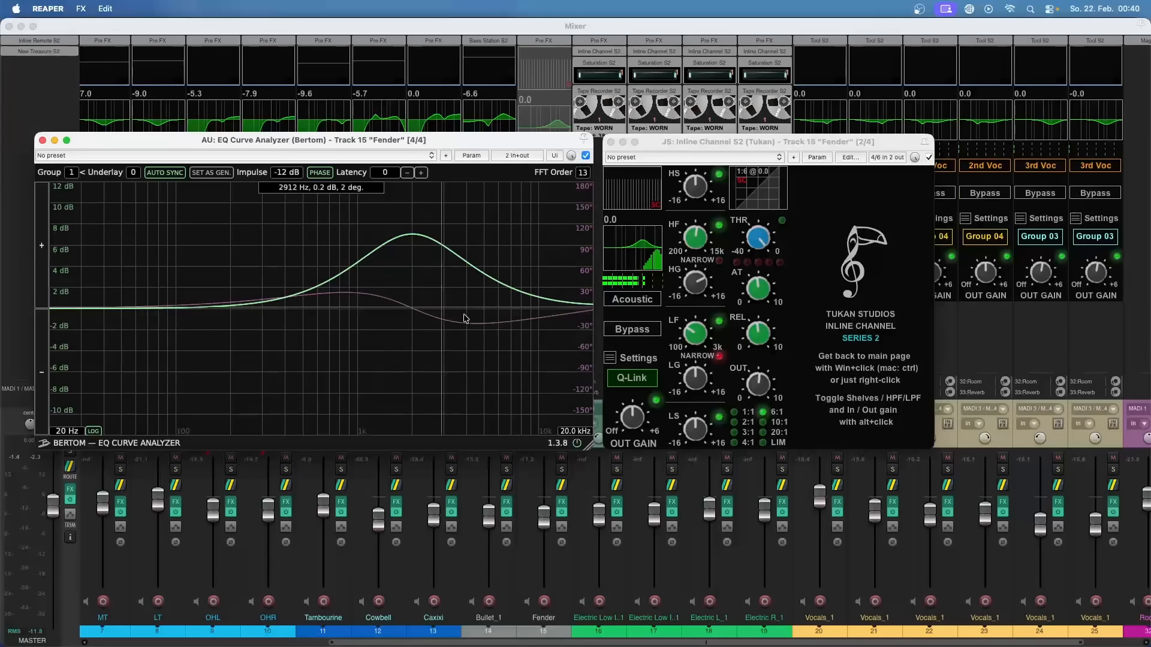
{"action": "double_click", "coordinate": [699, 284]}
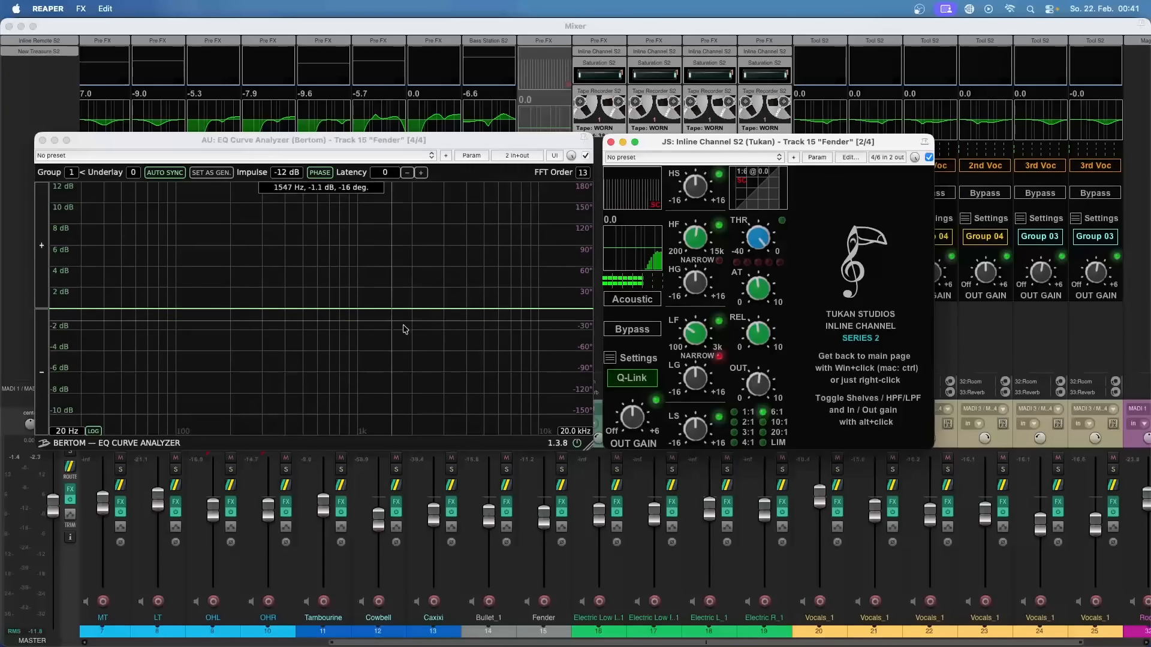
Step: Boost the Fender channel's HG band by about 7 dB and sweep its HF frequency to about 5622 Hz
{"action": "left_click_drag", "start_coordinate": [680, 287], "coordinate": [701, 252]}
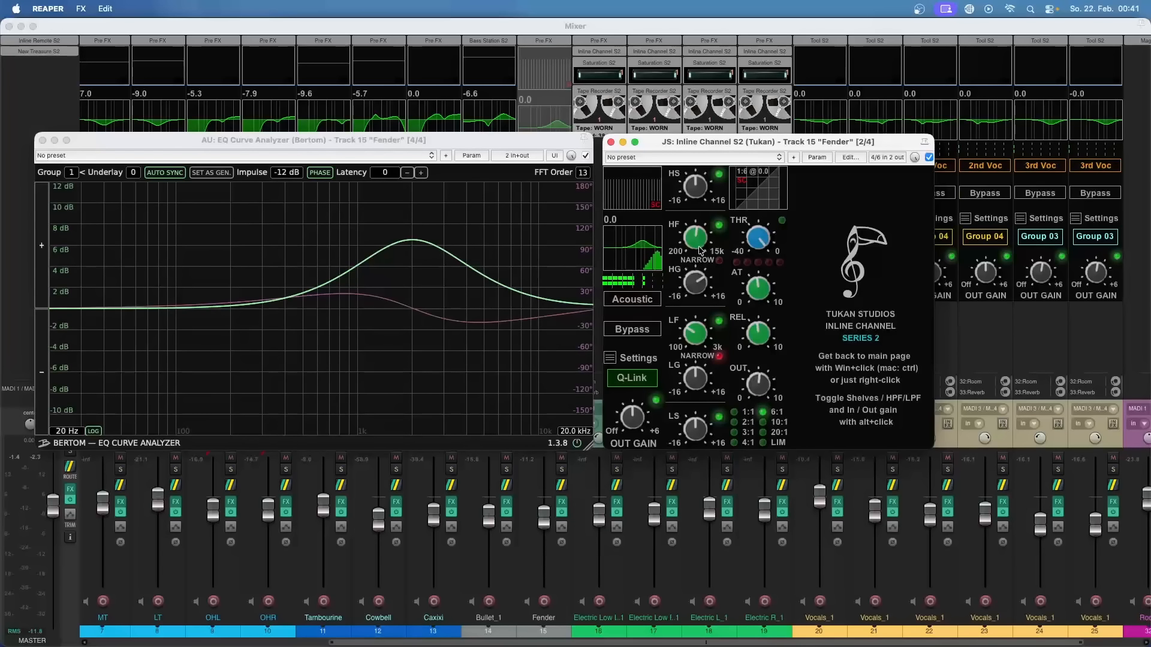
{"action": "left_click_drag", "start_coordinate": [695, 243], "coordinate": [707, 190]}
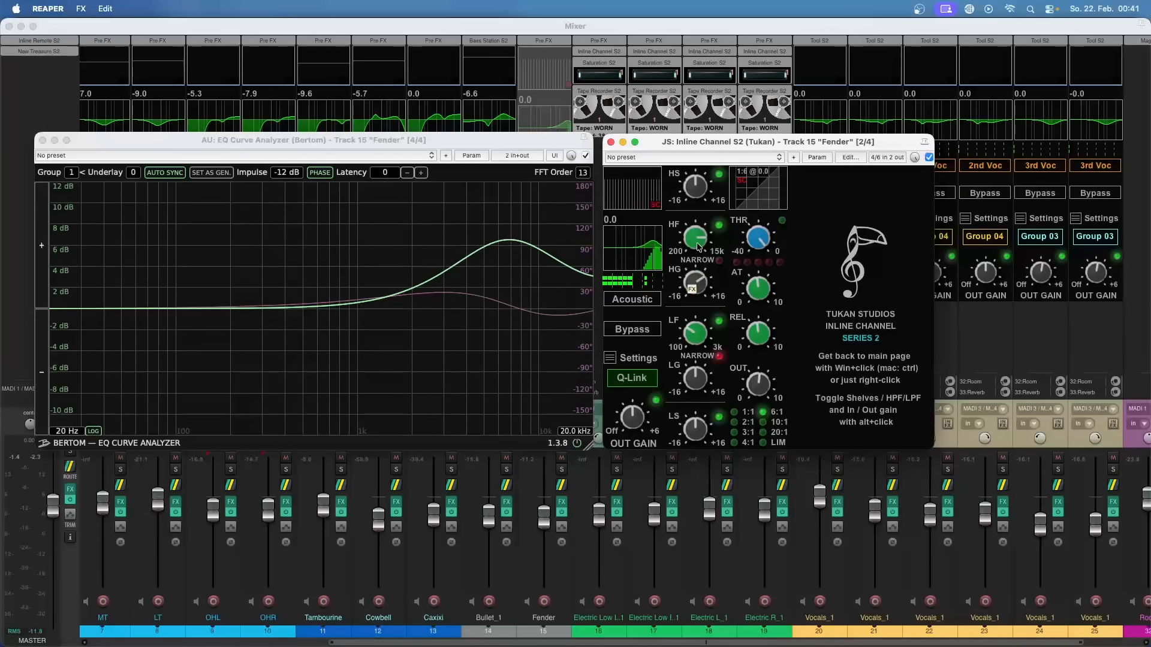
{"action": "left_click_drag", "start_coordinate": [699, 245], "coordinate": [690, 262]}
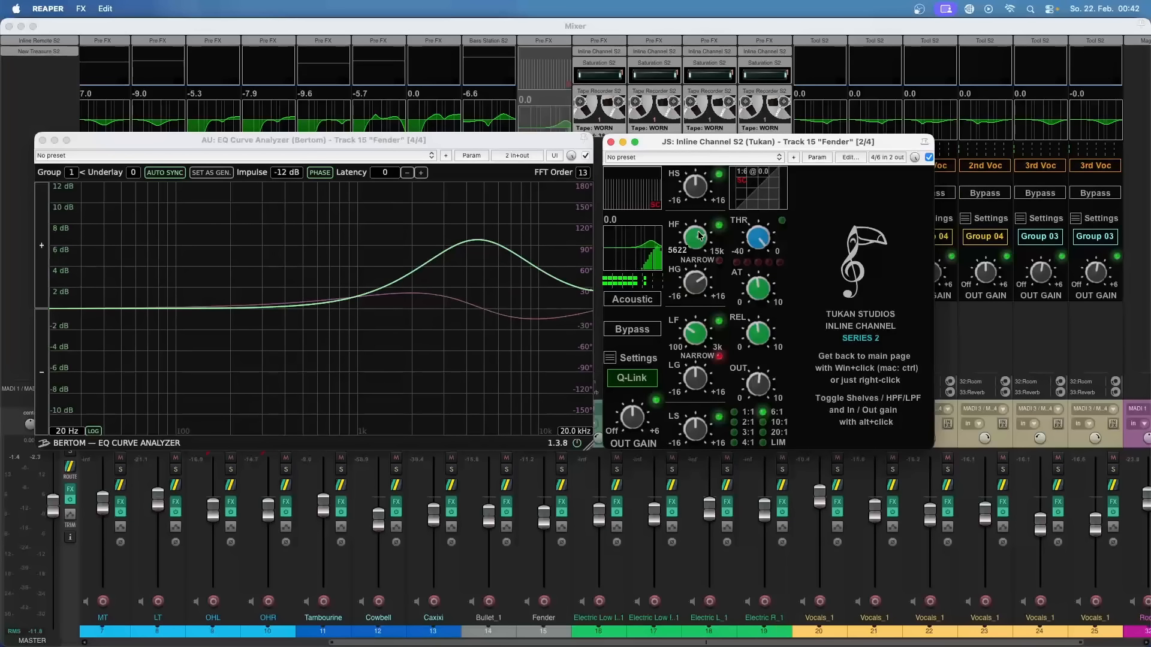
Step: Sweep the Fender channel's HF frequency down to about 4164 Hz and back up above its starting point
{"action": "scroll", "coordinate": [702, 229], "scroll_direction": "up", "scroll_amount": 3}
{"action": "scroll", "coordinate": [702, 229], "scroll_direction": "down", "scroll_amount": 5}
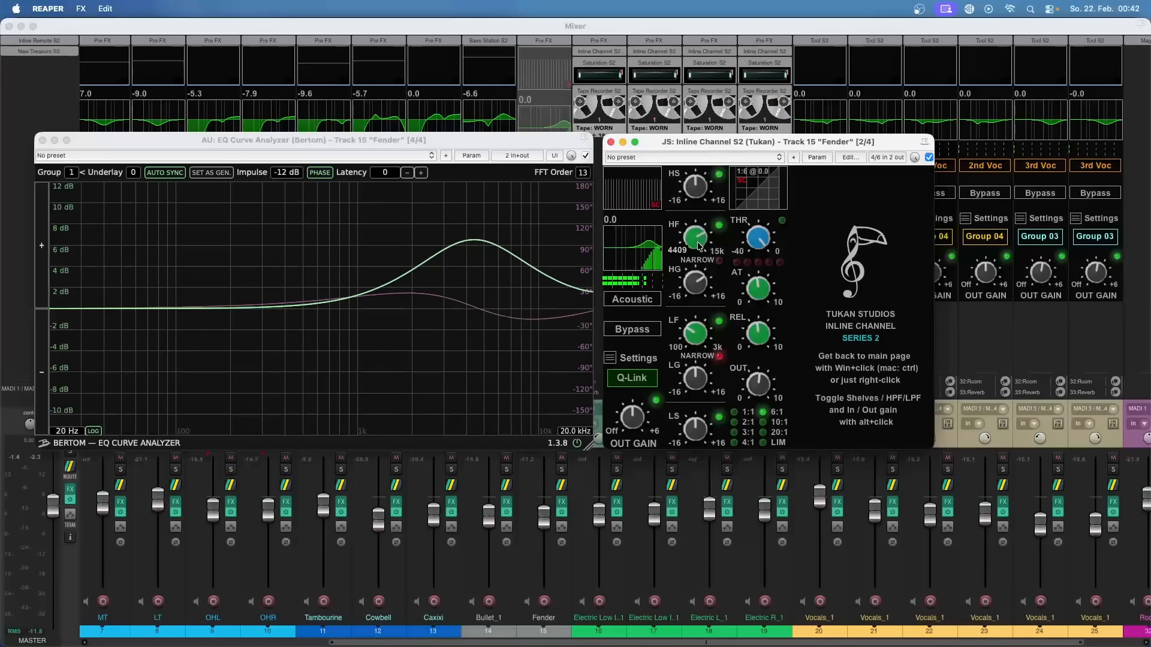
{"action": "mouse_move", "coordinate": [698, 255]}
{"action": "left_mouse_down"}
{"action": "mouse_move", "coordinate": [701, 235]}
{"action": "mouse_move", "coordinate": [700, 250]}
{"action": "left_mouse_up"}
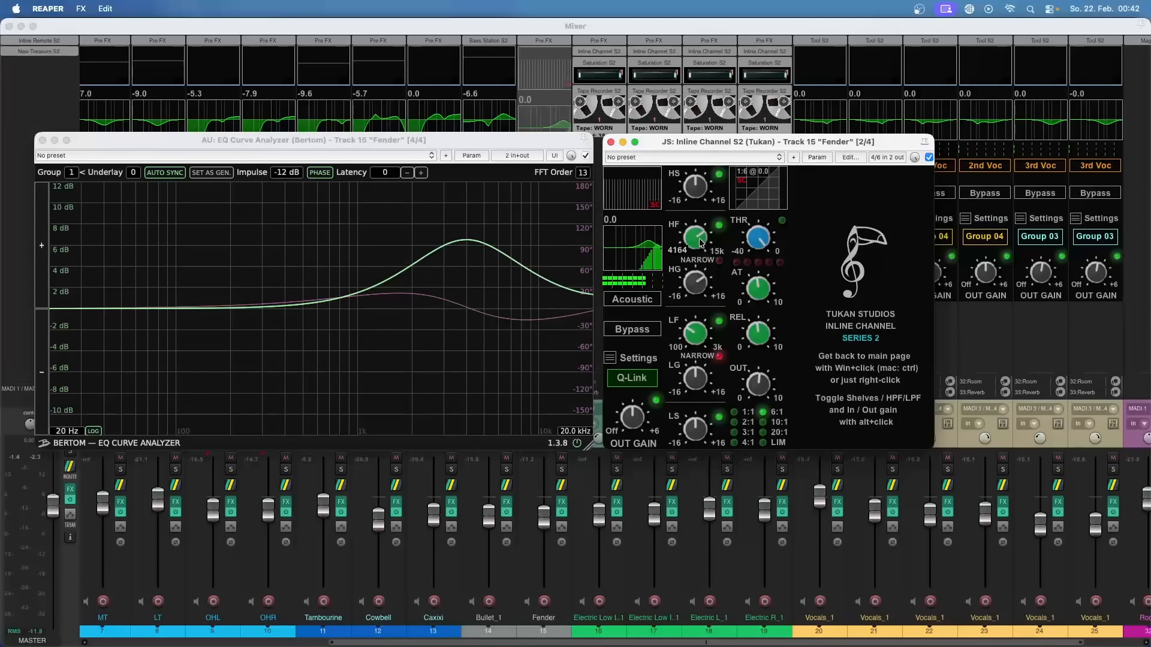
{"action": "scroll", "coordinate": [702, 235], "scroll_direction": "up", "scroll_amount": 2}
{"action": "mouse_move", "coordinate": [701, 233]}
{"action": "left_mouse_down"}
{"action": "mouse_move", "coordinate": [705, 208]}
{"action": "mouse_move", "coordinate": [696, 253]}
{"action": "mouse_move", "coordinate": [698, 231]}
{"action": "left_mouse_up"}
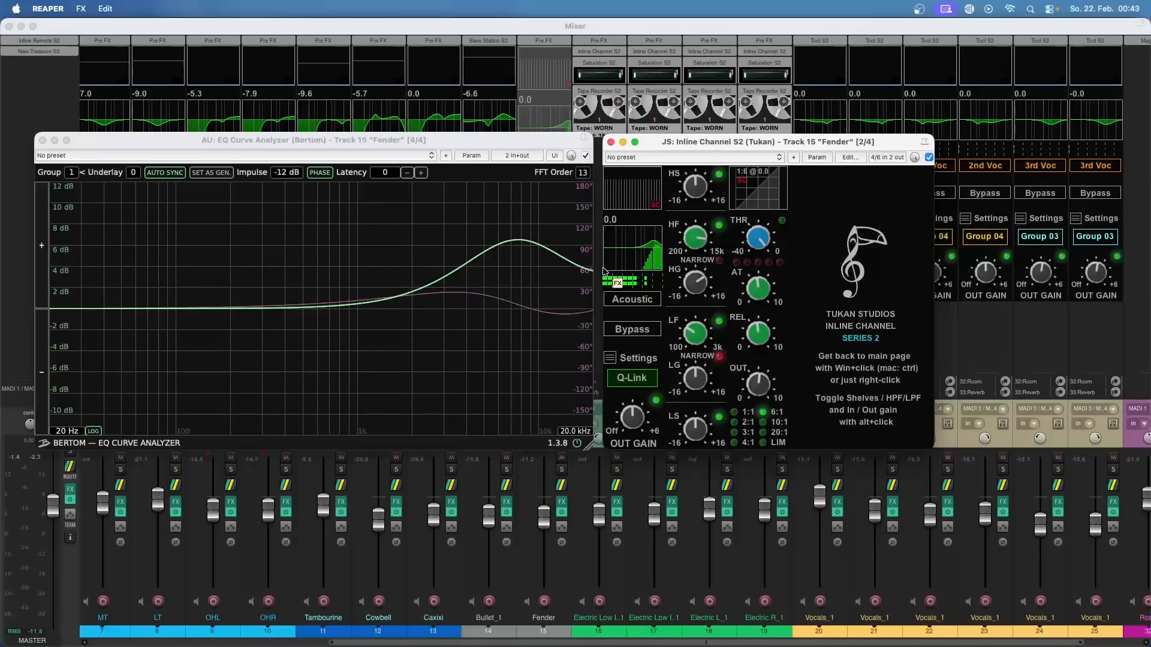
Step: Set the Fender channel's 2 x Oversample option to Only filter shapes
{"action": "left_click", "coordinate": [610, 359]}
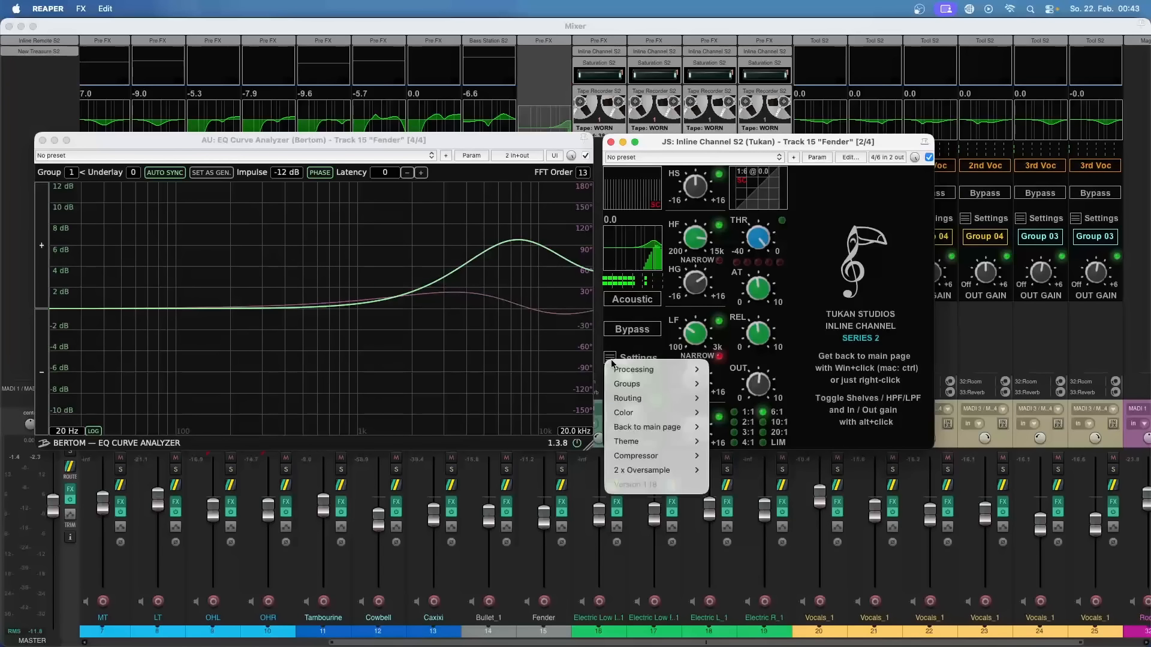
{"action": "mouse_move", "coordinate": [654, 470]}
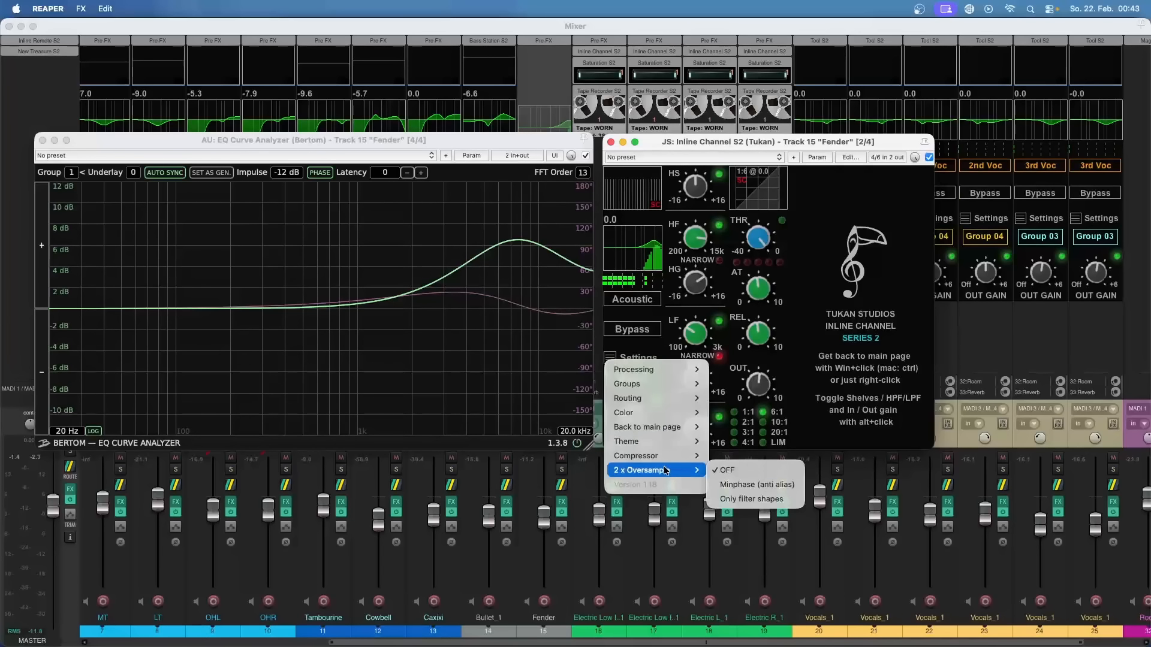
{"action": "left_click", "coordinate": [762, 506]}
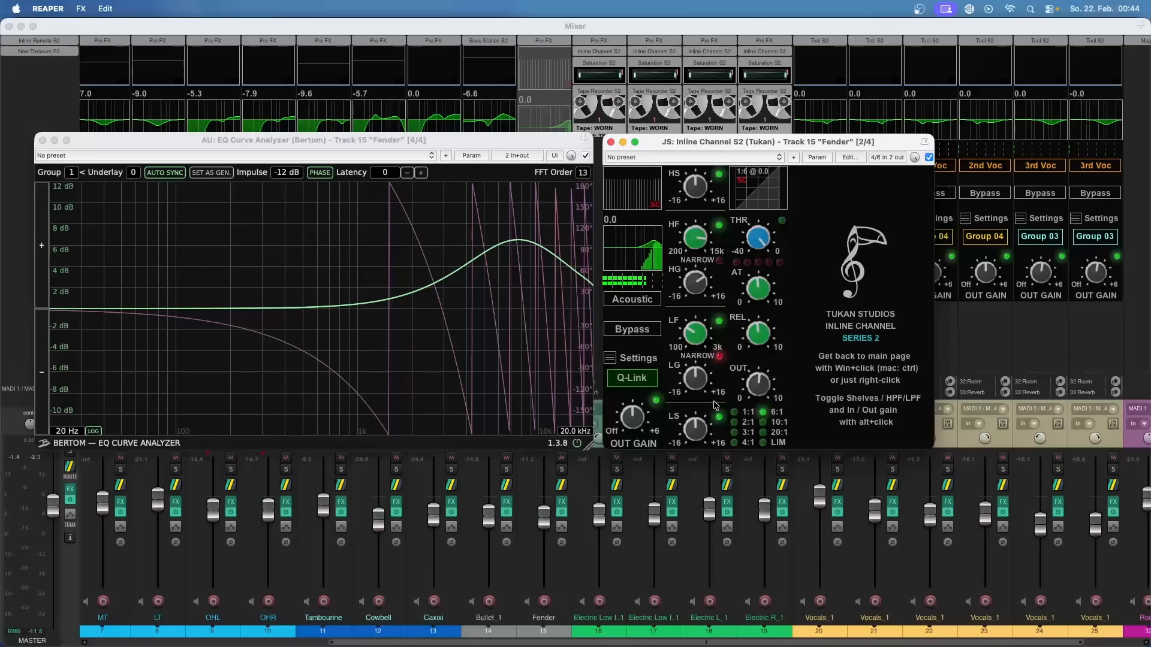
Step: Hide the EQ Curve Analyzer's phase curve and sweep the Fender channel's HF frequency to about 5014 Hz
{"action": "left_click", "coordinate": [322, 173]}
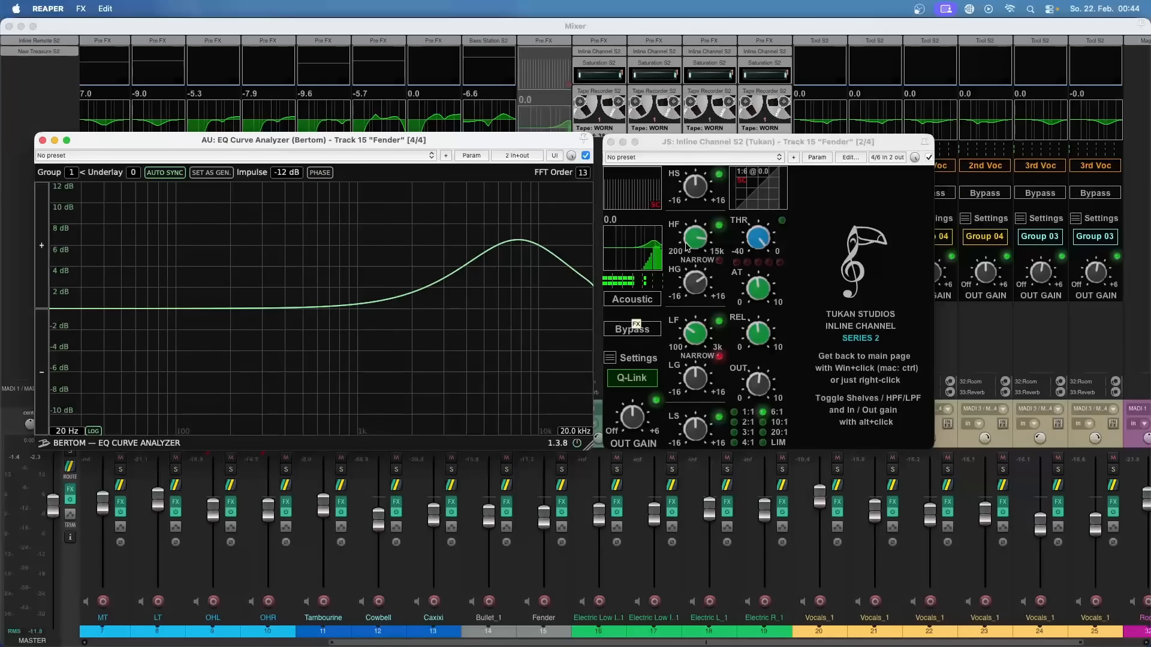
{"action": "mouse_move", "coordinate": [688, 245]}
{"action": "left_mouse_down"}
{"action": "mouse_move", "coordinate": [694, 234]}
{"action": "mouse_move", "coordinate": [693, 266]}
{"action": "left_mouse_up"}
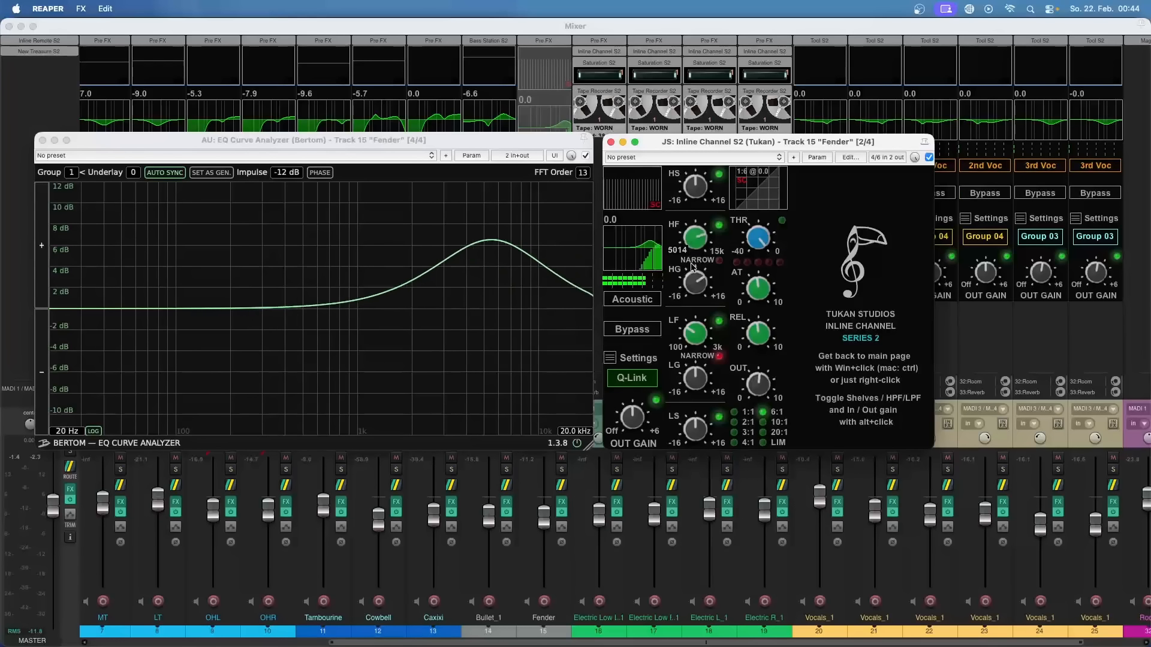
Step: Switch the Fender channel's shelves to the LP and HP filters and set 2 x Oversample to OFF
{"action": "left_click", "coordinate": [679, 179], "text": "alt"}
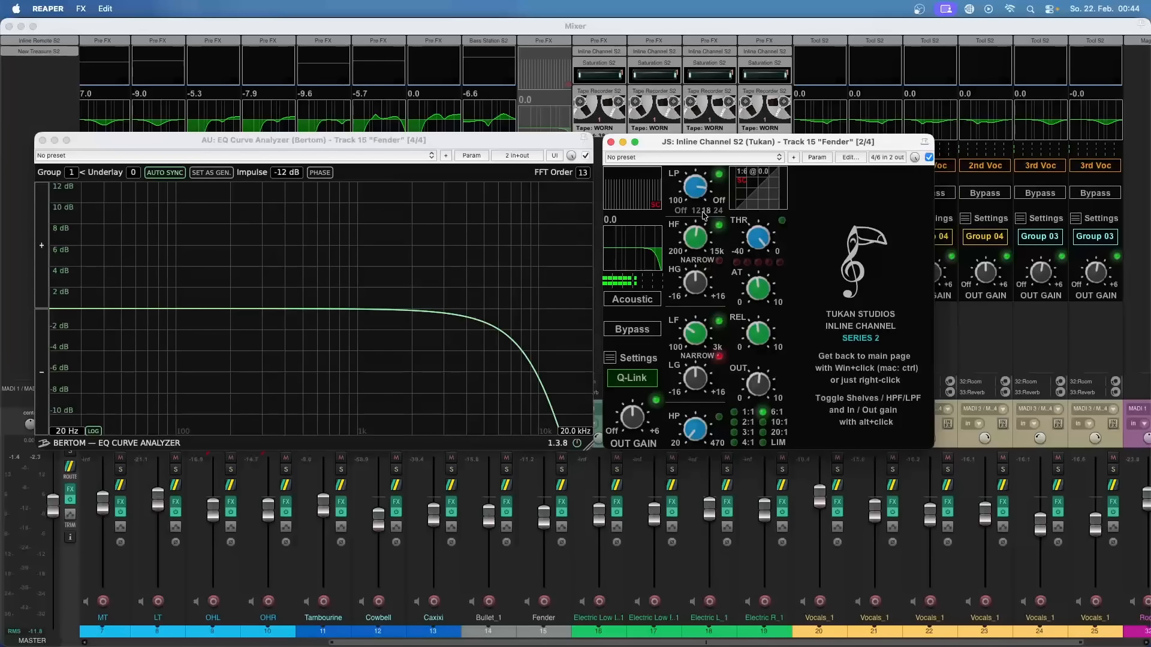
{"action": "left_click", "coordinate": [611, 362]}
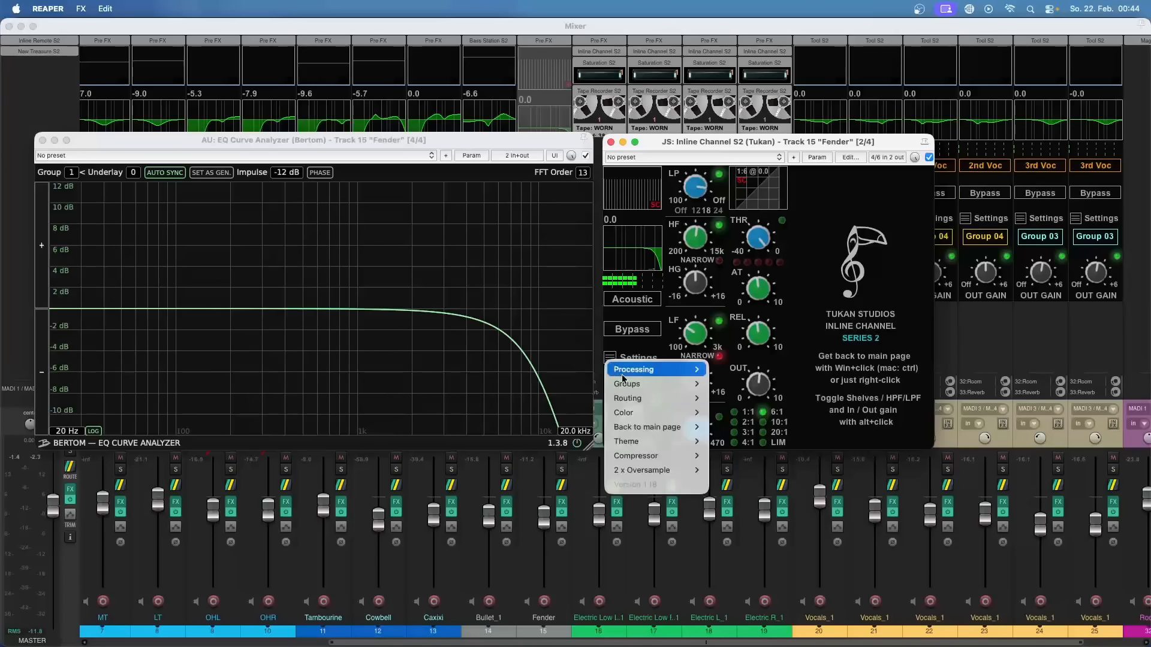
{"action": "mouse_move", "coordinate": [681, 471]}
{"action": "left_click", "coordinate": [723, 476]}
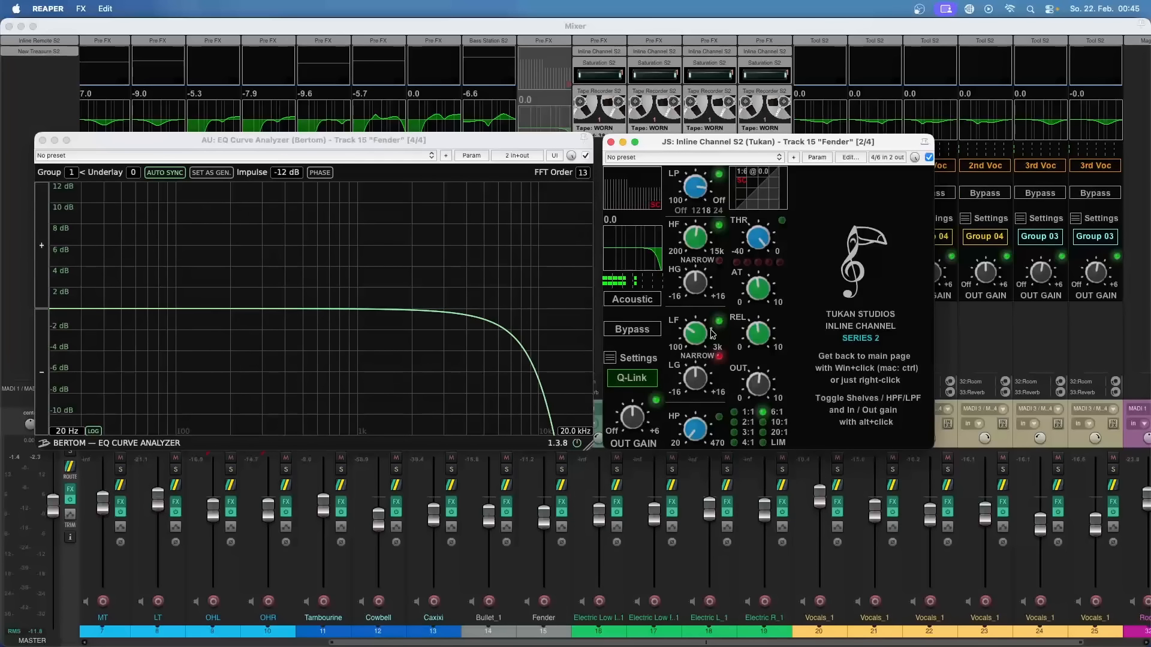
Step: Review the 2 x Oversample choices in the Fender channel's settings and close them without changing anything
{"action": "left_click", "coordinate": [610, 357]}
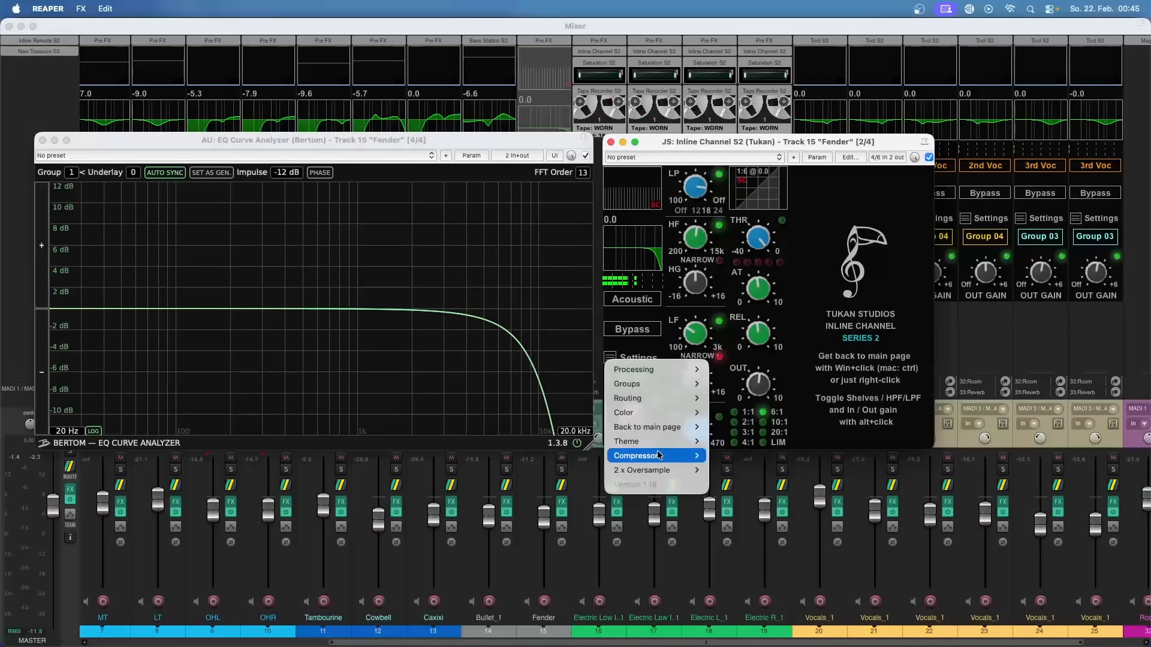
{"action": "mouse_move", "coordinate": [680, 474]}
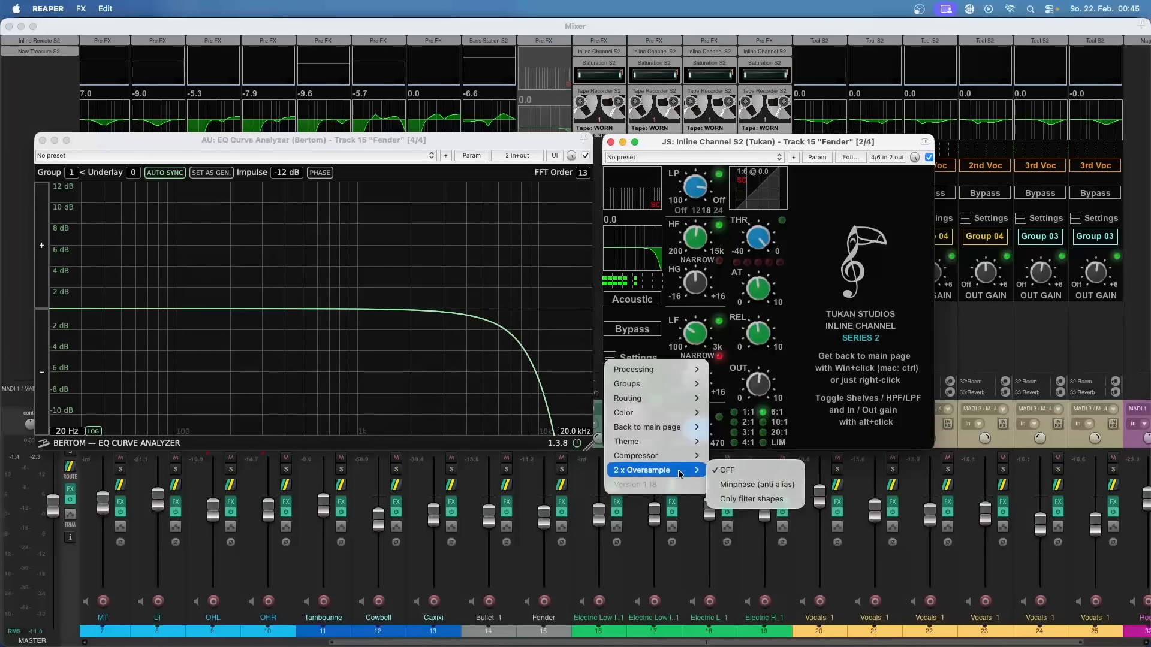
{"action": "left_click", "coordinate": [724, 362]}
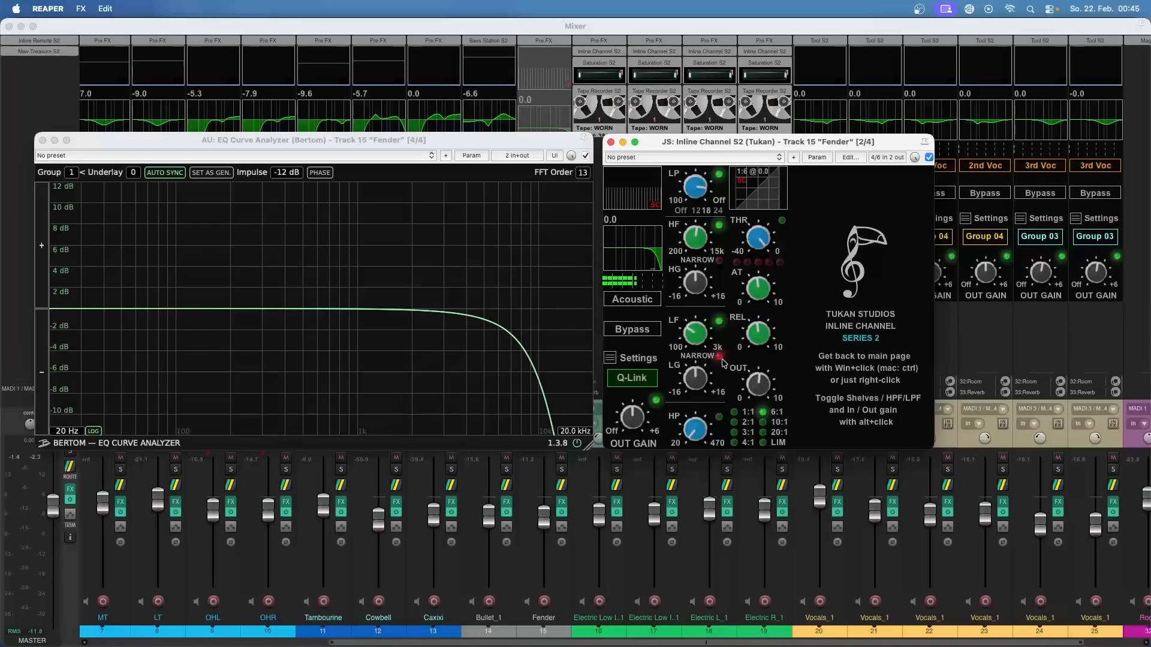
Step: Turn off the Fender channel's LP filter and show the EQ Curve Analyzer's phase curve with Only filter shapes oversampling
{"action": "left_click", "coordinate": [718, 174]}
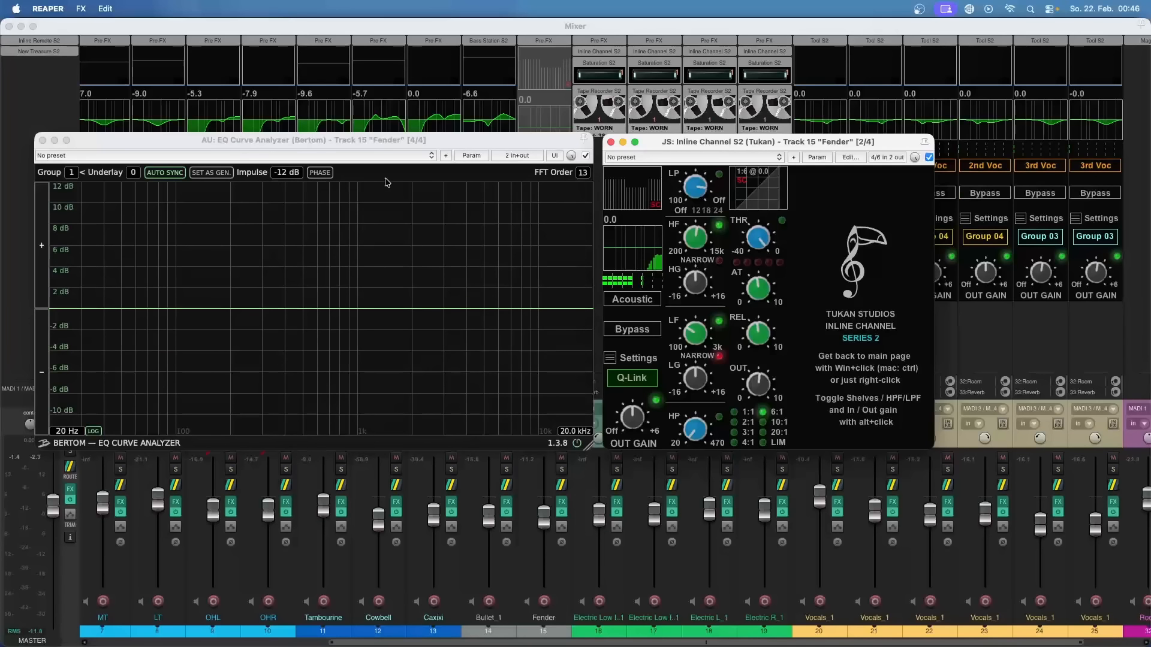
{"action": "left_click", "coordinate": [320, 173]}
{"action": "left_click", "coordinate": [695, 353]}
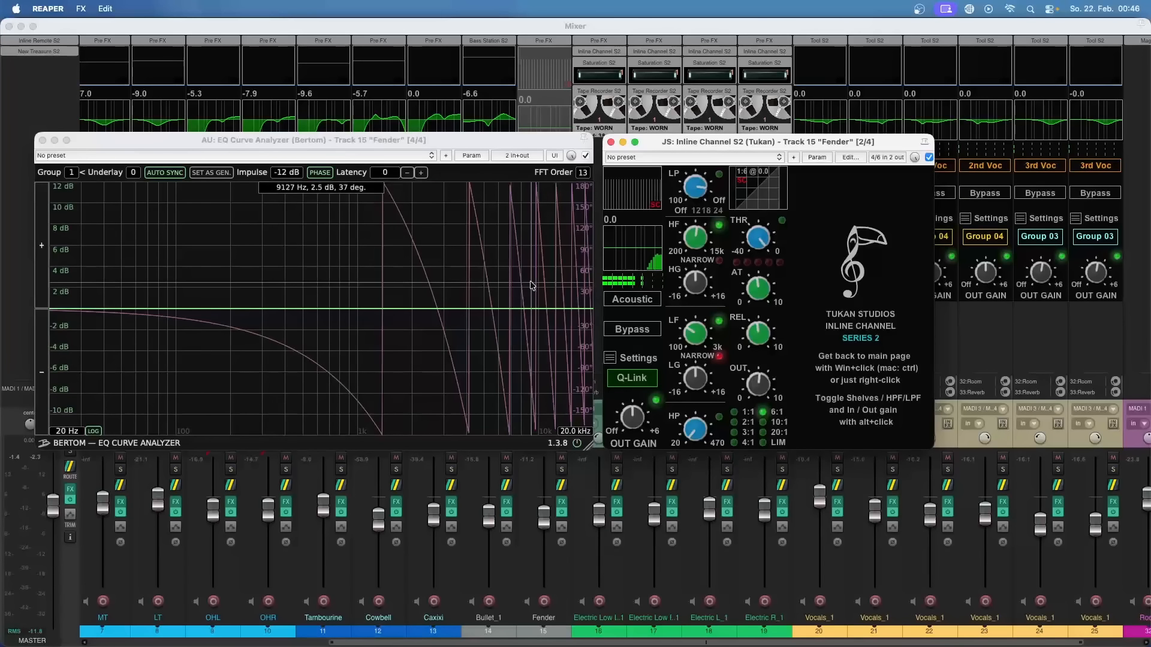
Step: Raise the EQ Curve Analyzer's latency compensation to 16 samples
{"action": "left_click", "coordinate": [422, 173]}
{"action": "left_click", "coordinate": [422, 174]}
{"action": "left_click", "coordinate": [422, 173]}
{"action": "left_click", "coordinate": [422, 173]}
{"action": "left_click", "coordinate": [423, 174]}
{"action": "left_click", "coordinate": [422, 174]}
{"action": "left_click", "coordinate": [422, 173]}
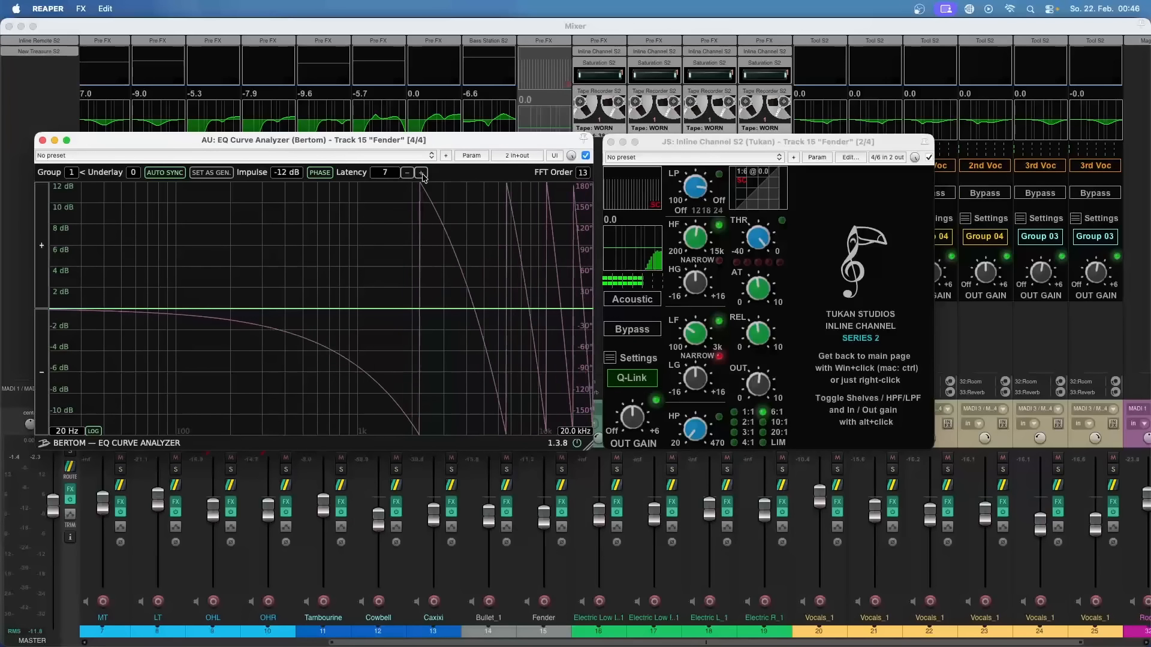
{"action": "left_click", "coordinate": [422, 173]}
{"action": "left_click", "coordinate": [422, 173]}
{"action": "left_click", "coordinate": [423, 173]}
{"action": "left_click", "coordinate": [422, 173]}
{"action": "left_click", "coordinate": [422, 174]}
{"action": "left_click", "coordinate": [422, 173]}
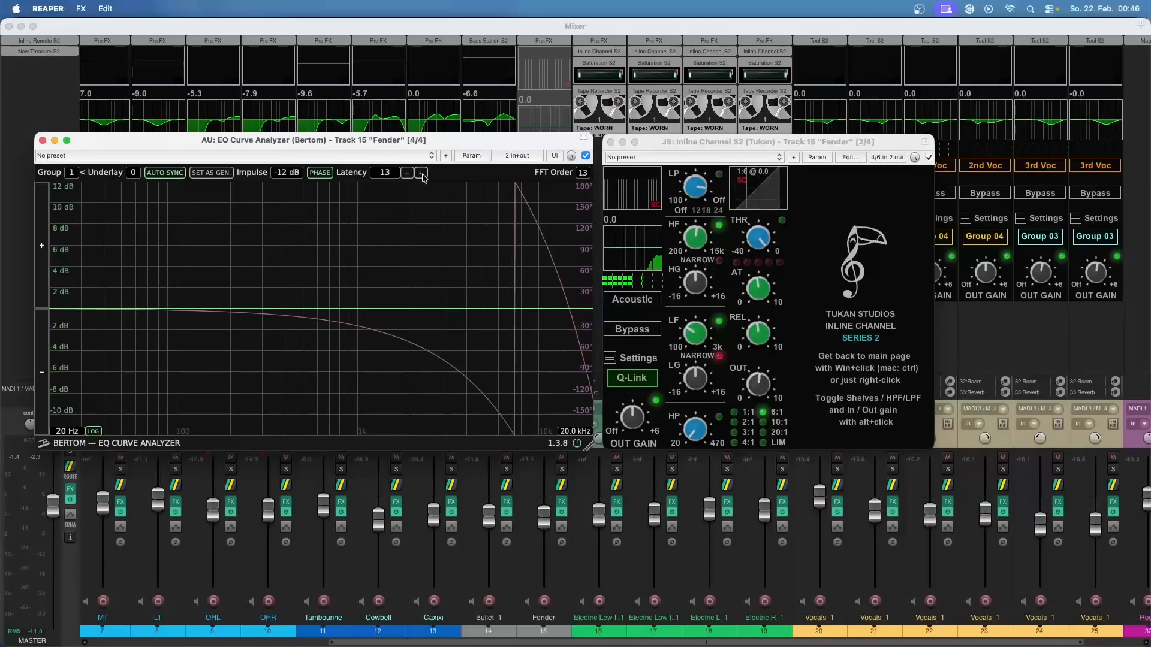
{"action": "left_click", "coordinate": [422, 173]}
{"action": "left_click", "coordinate": [422, 173]}
{"action": "left_click", "coordinate": [422, 173]}
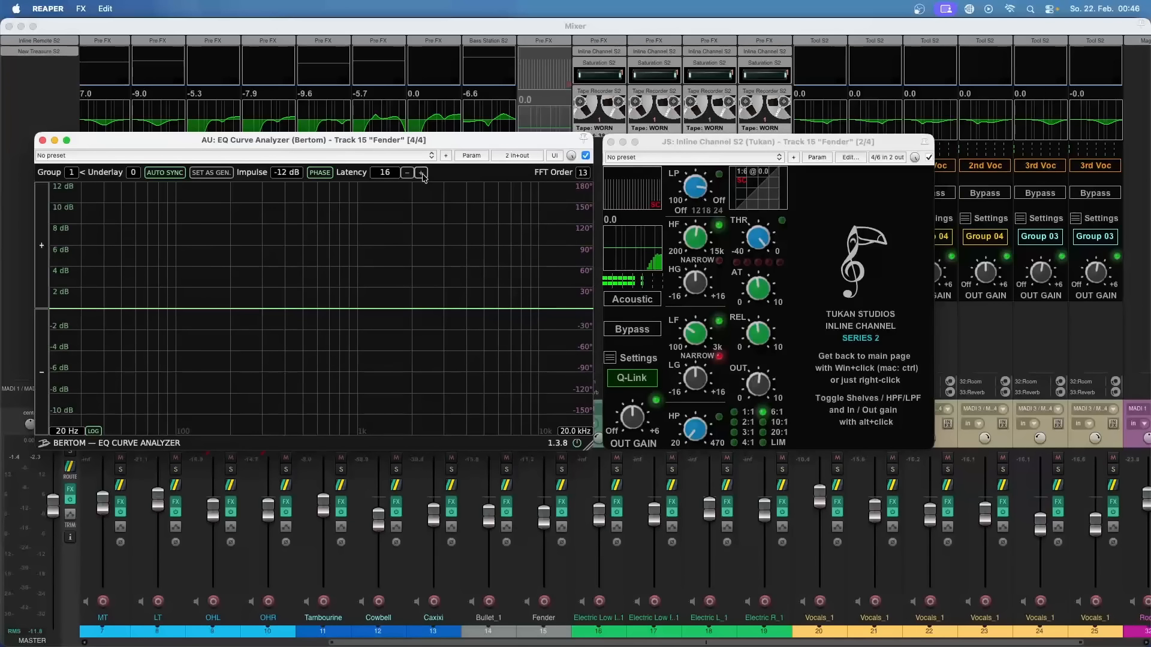
{"action": "left_click", "coordinate": [408, 173]}
{"action": "left_click", "coordinate": [421, 173]}
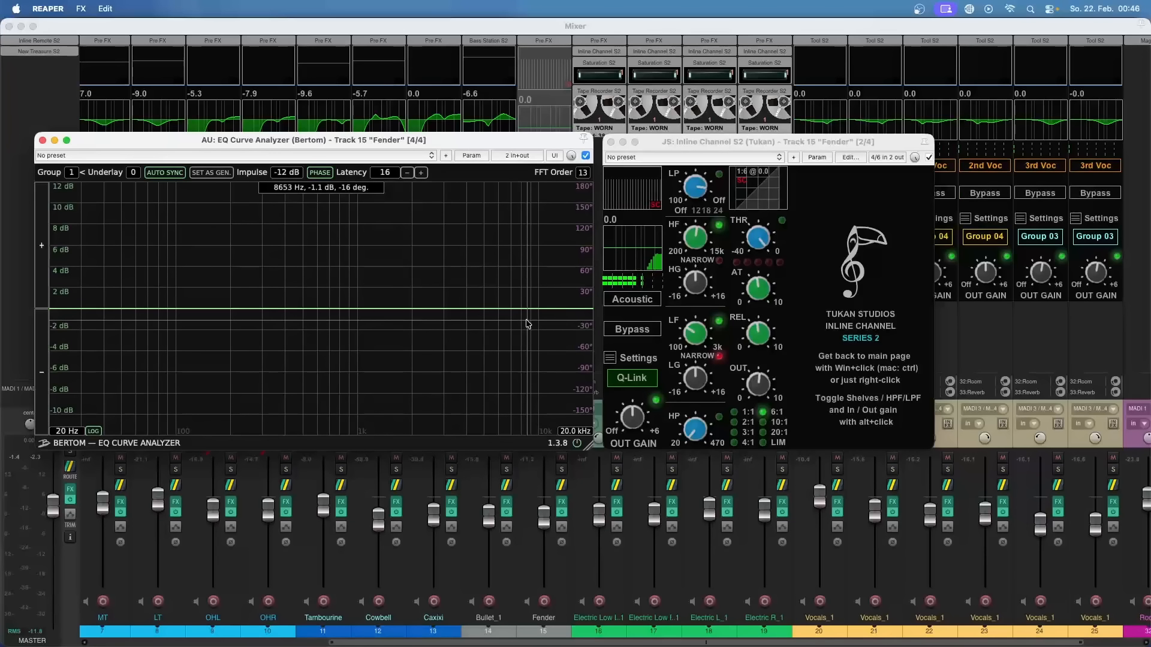
Step: Set the Fender channel's 2 x Oversample option to Minphase (anti alias)
{"action": "left_click", "coordinate": [611, 360]}
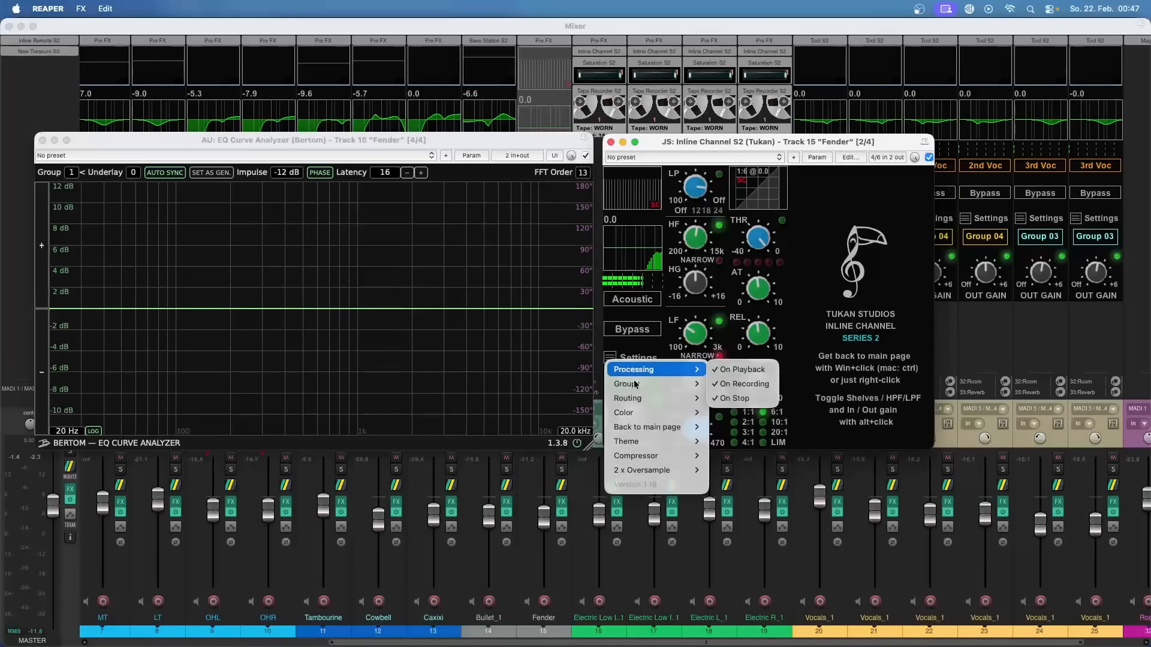
{"action": "mouse_move", "coordinate": [667, 470]}
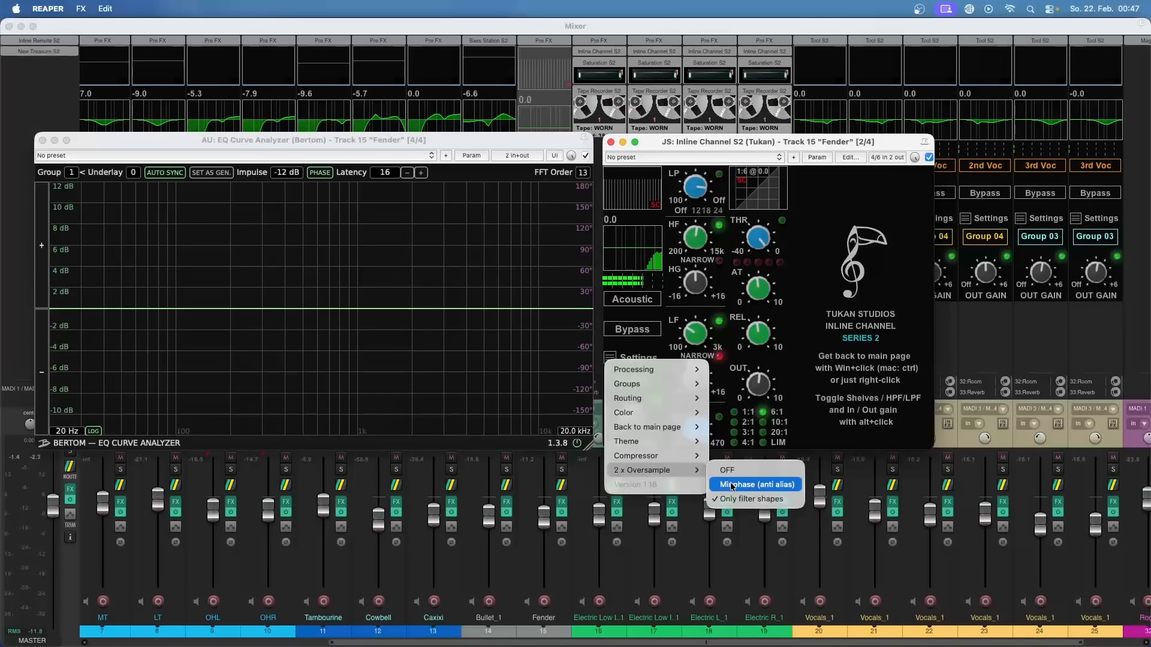
{"action": "left_click", "coordinate": [731, 484]}
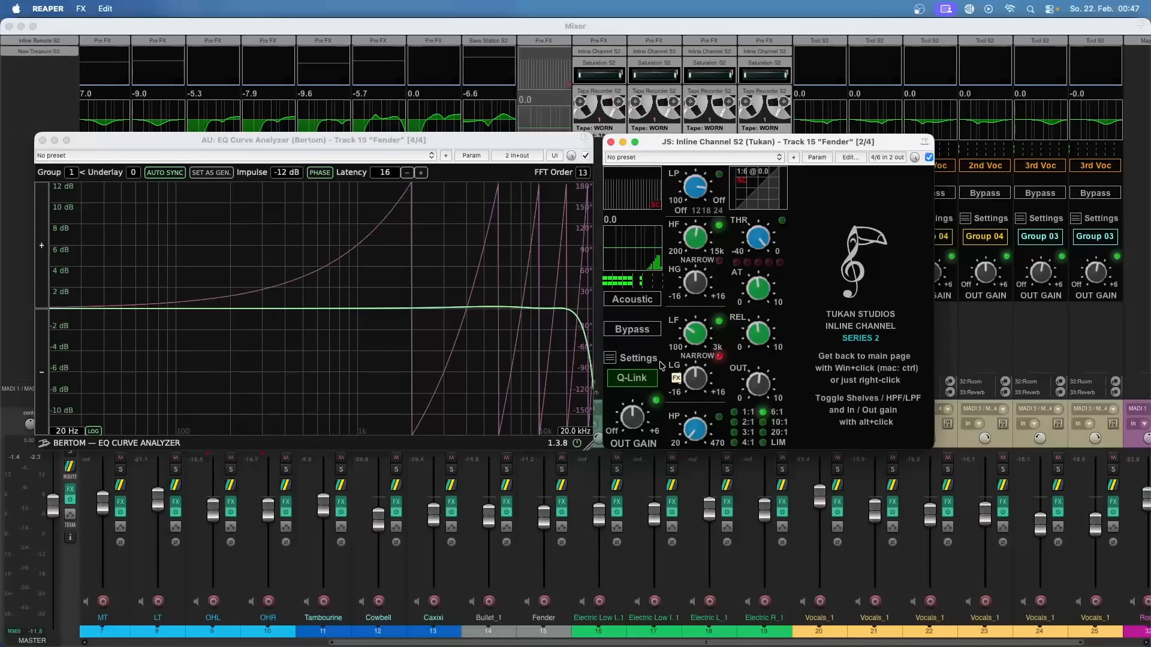
Step: Lower the EQ Curve Analyzer's latency compensation to 5 samples
{"action": "left_click", "coordinate": [409, 175]}
{"action": "left_click", "coordinate": [409, 174]}
{"action": "left_click", "coordinate": [409, 174]}
{"action": "left_click", "coordinate": [409, 175]}
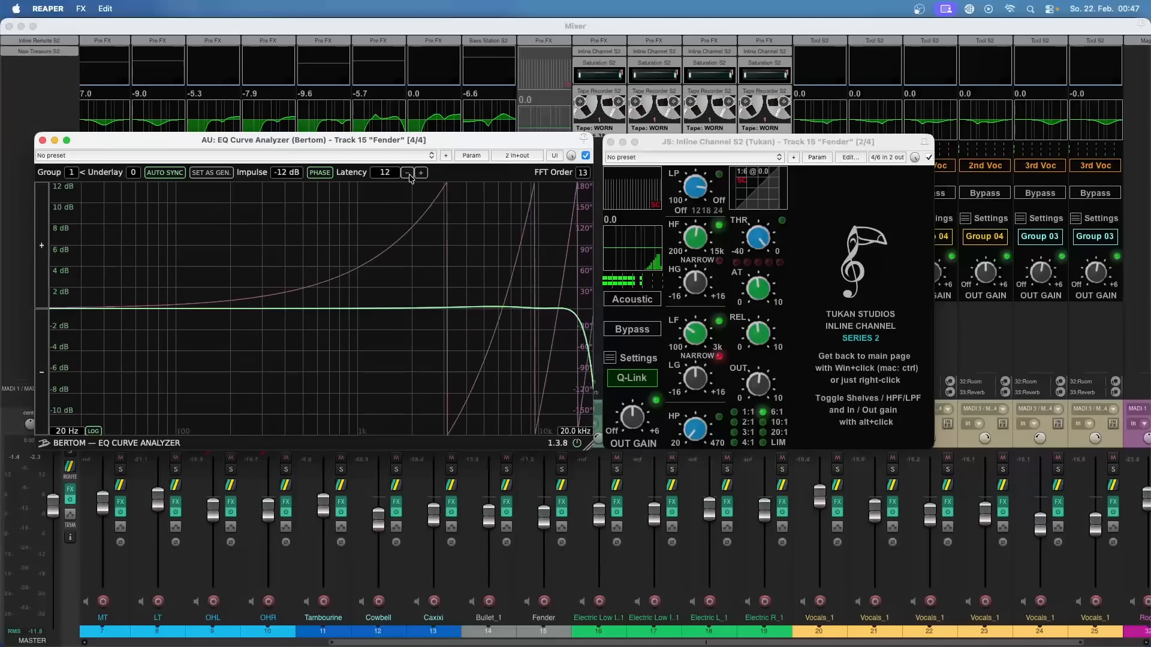
{"action": "left_click", "coordinate": [409, 175]}
{"action": "left_click", "coordinate": [409, 174]}
{"action": "left_click", "coordinate": [409, 174]}
{"action": "left_click", "coordinate": [409, 174]}
{"action": "left_click", "coordinate": [409, 174]}
{"action": "left_click", "coordinate": [409, 175]}
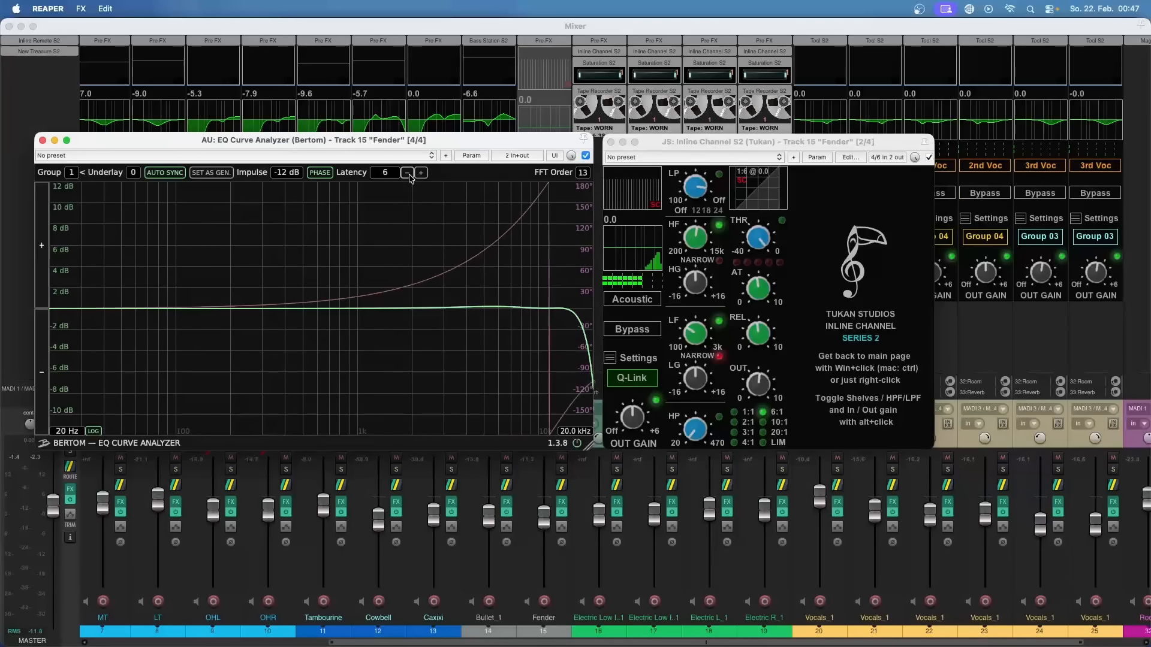
{"action": "left_click", "coordinate": [409, 175]}
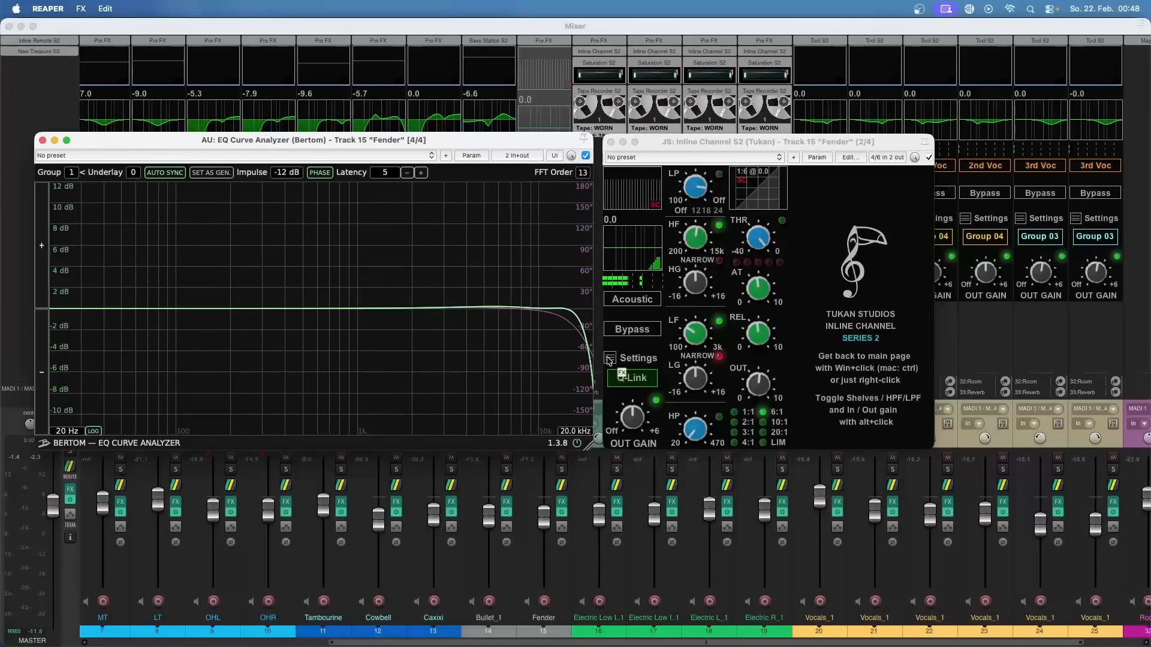
Step: Set the Fender channel compressor's Saturate option to Mode 3 and switch the gain knob to IN GAIN
{"action": "left_click", "coordinate": [610, 360]}
{"action": "mouse_move", "coordinate": [683, 457]}
{"action": "mouse_move", "coordinate": [732, 474]}
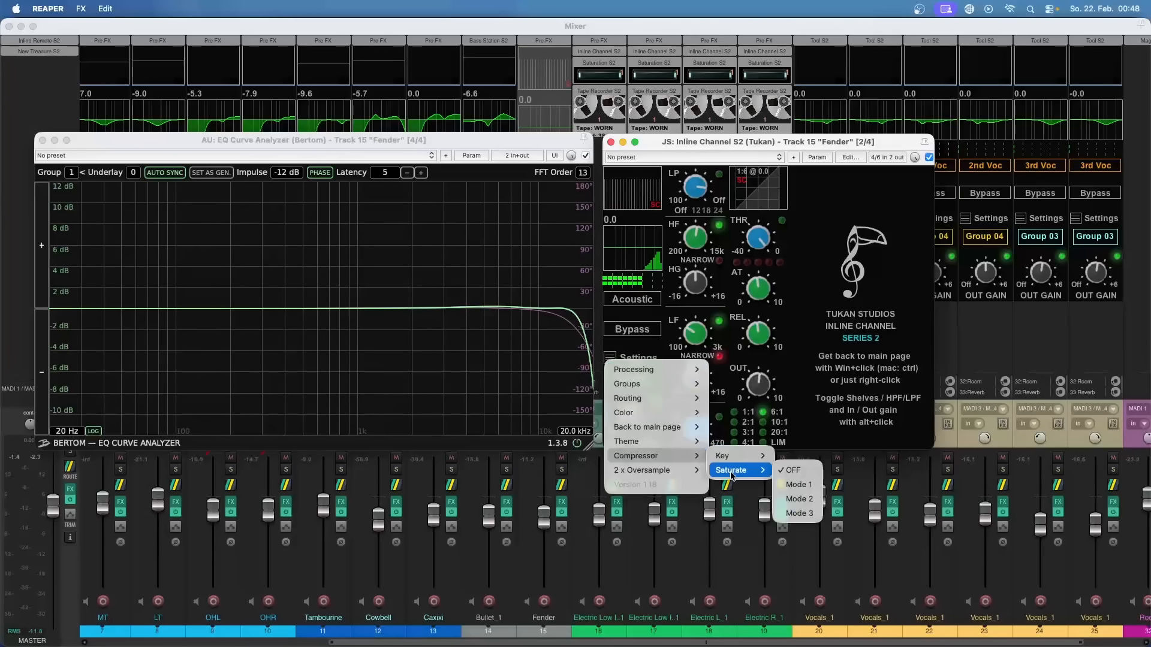
{"action": "left_click", "coordinate": [808, 515]}
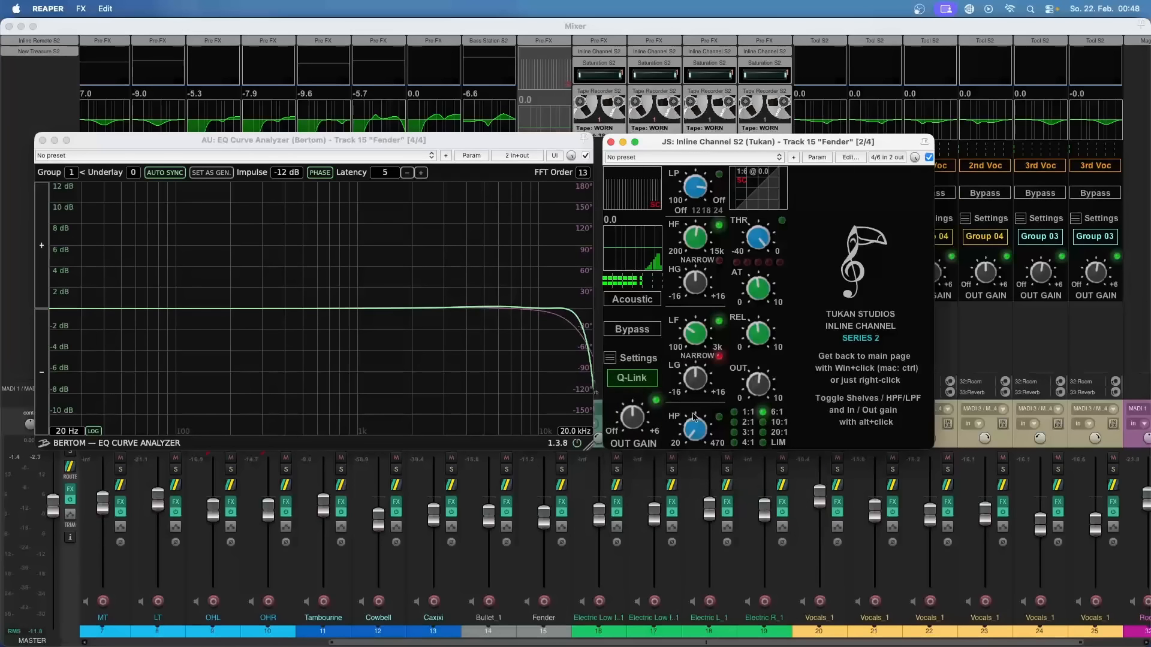
{"action": "left_click_drag", "start_coordinate": [638, 419], "coordinate": [638, 396]}
{"action": "double_click", "coordinate": [638, 417]}
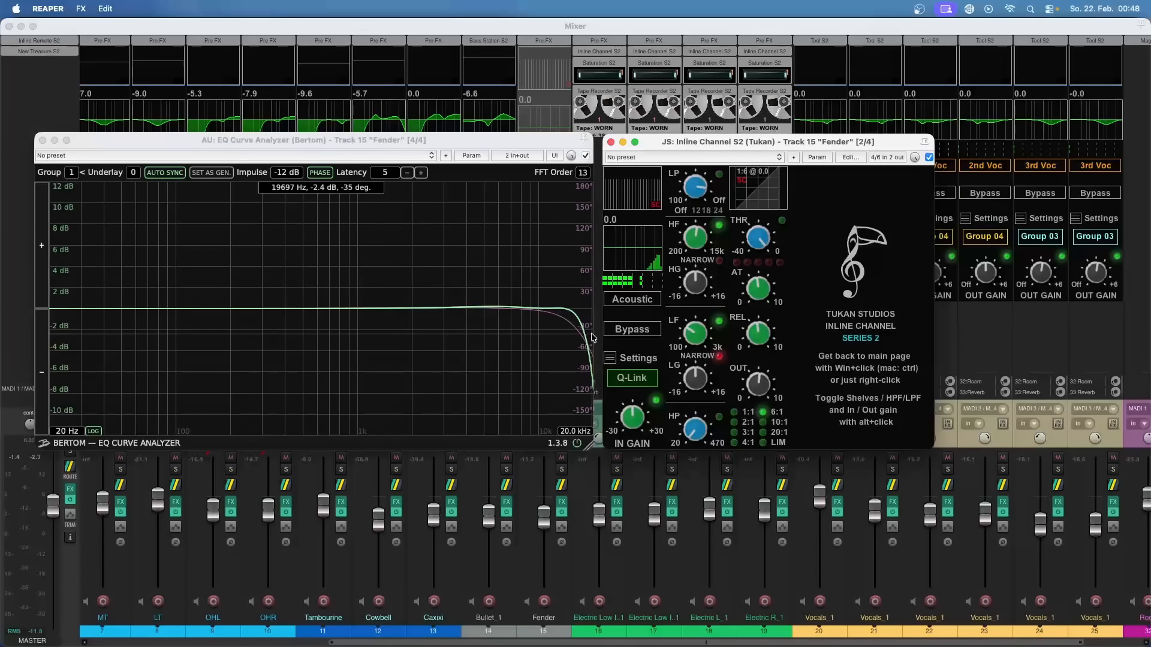
Step: Show the Minphase (anti alias) choice among the Fender channel's oversampling options and close the settings
{"action": "left_click", "coordinate": [612, 358]}
{"action": "mouse_move", "coordinate": [654, 470]}
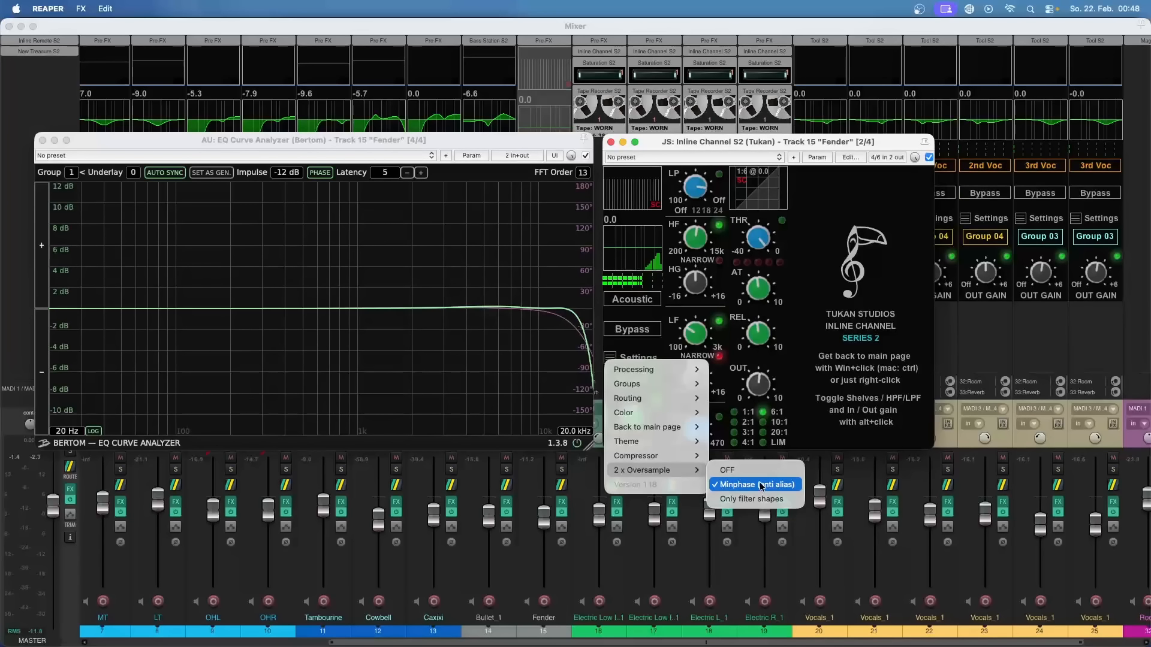
{"action": "left_click", "coordinate": [810, 384]}
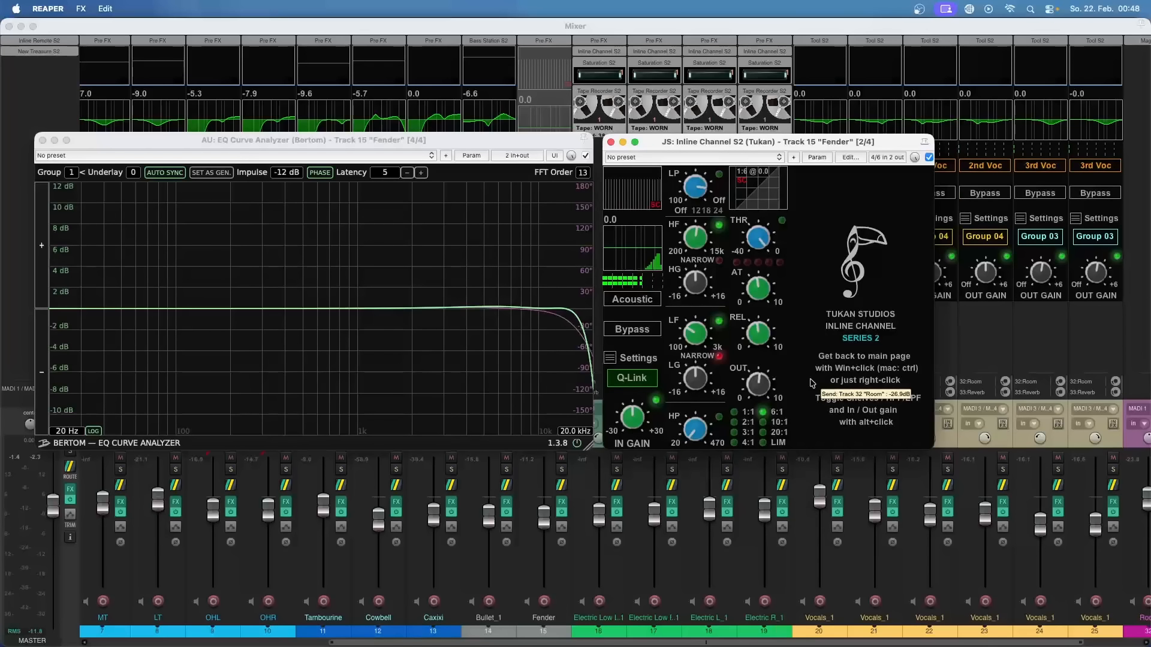